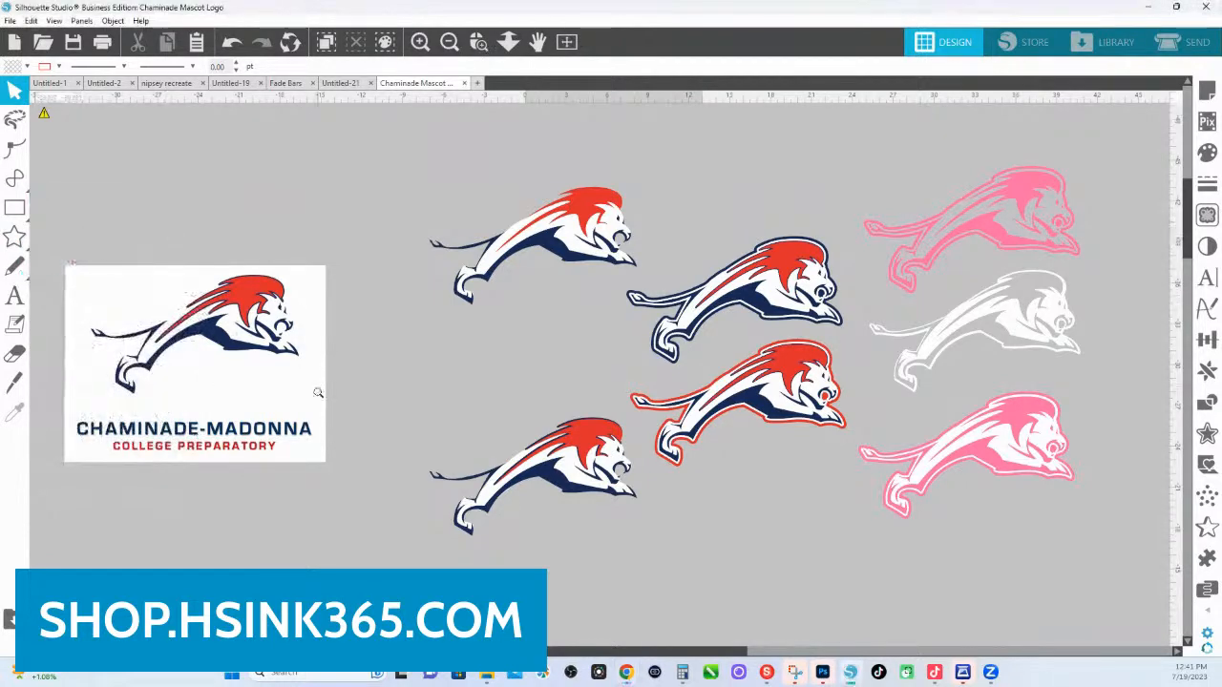
# Select a trace area around the lion in the source logo, leaving out the lettering below it
pyautogui.press('z')
pyautogui.moveTo(318, 393); pyautogui.dragTo(351, 415)
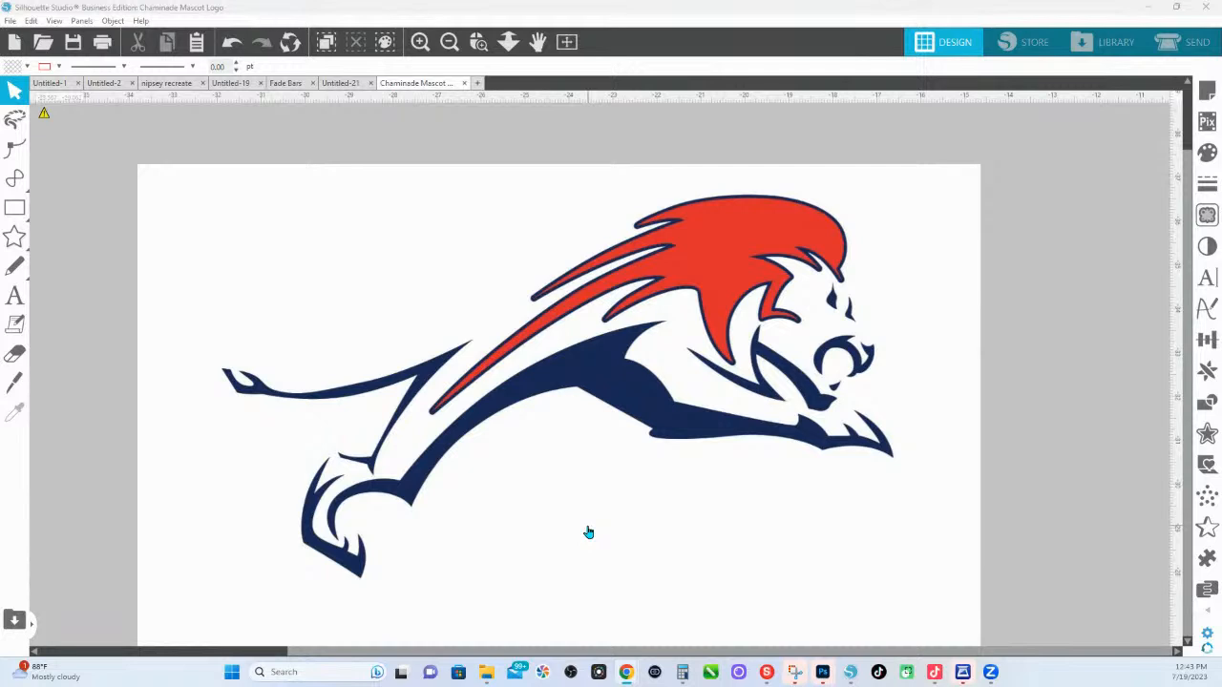
pyautogui.click(1203, 224)
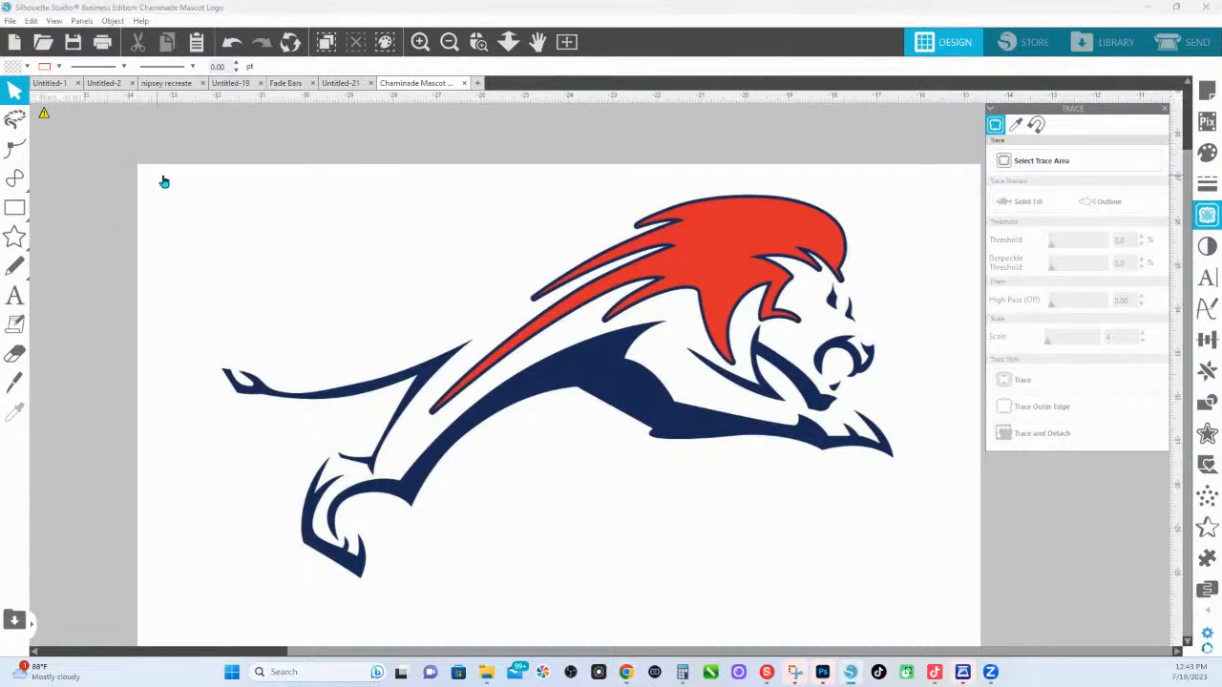
pyautogui.click(1043, 164)
pyautogui.moveTo(164, 174)
pyautogui.mouseDown()
pyautogui.moveTo(850, 498)
pyautogui.moveTo(897, 588)
pyautogui.moveTo(936, 597)
pyautogui.mouseUp()
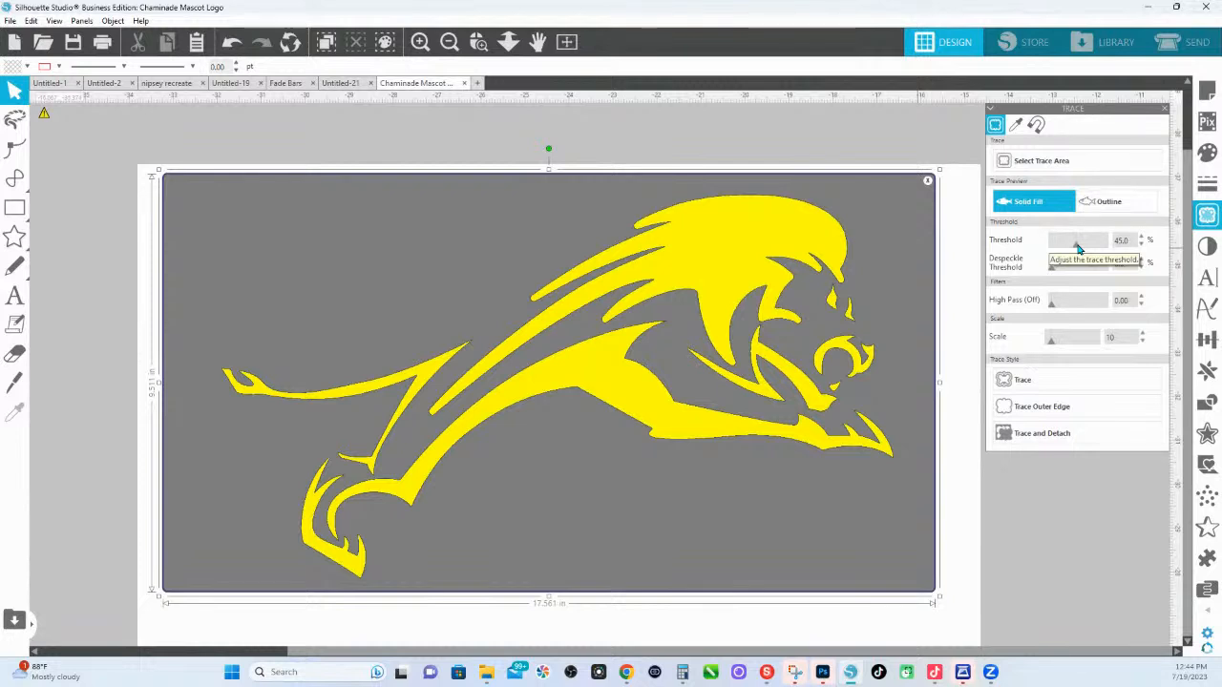
# Try to trace the lion with the threshold lowered to 34% so the red mane is excluded
pyautogui.moveTo(1082, 247); pyautogui.dragTo(1071, 250)
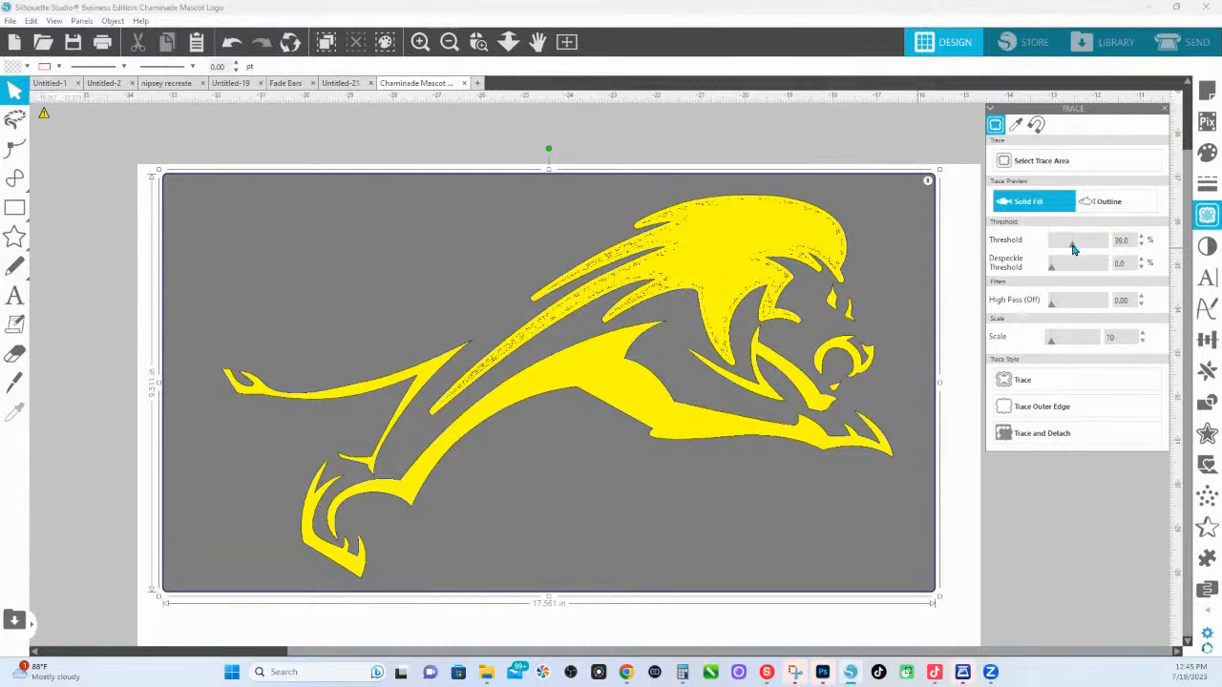
pyautogui.moveTo(1072, 249); pyautogui.dragTo(1069, 249)
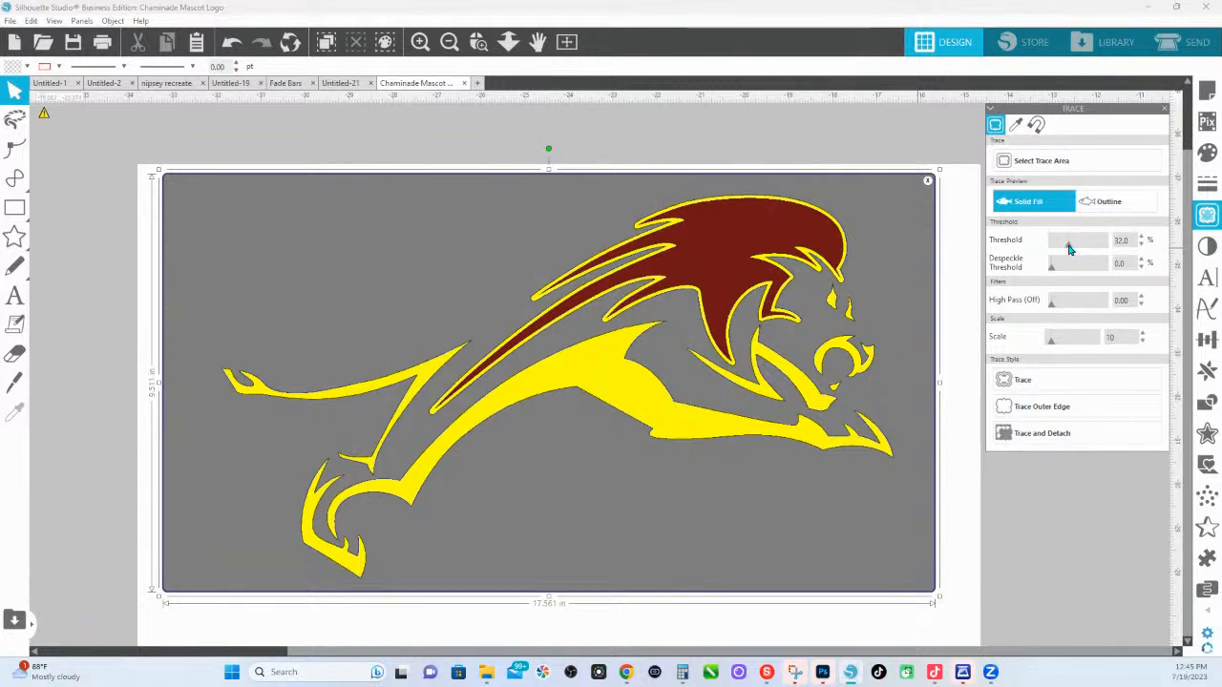
pyautogui.click(1141, 245)
pyautogui.click(1142, 238)
pyautogui.click(1142, 238)
pyautogui.click(1142, 237)
pyautogui.click(1141, 238)
pyautogui.click(1143, 238)
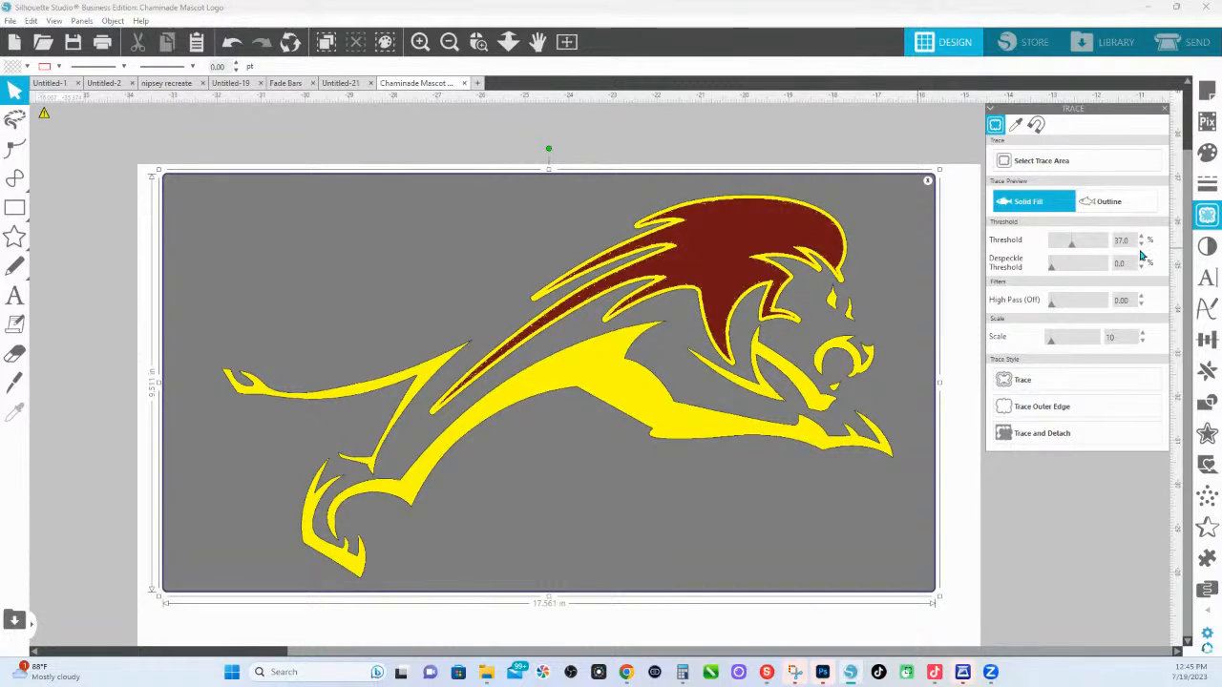
pyautogui.click(1143, 247)
pyautogui.click(1143, 247)
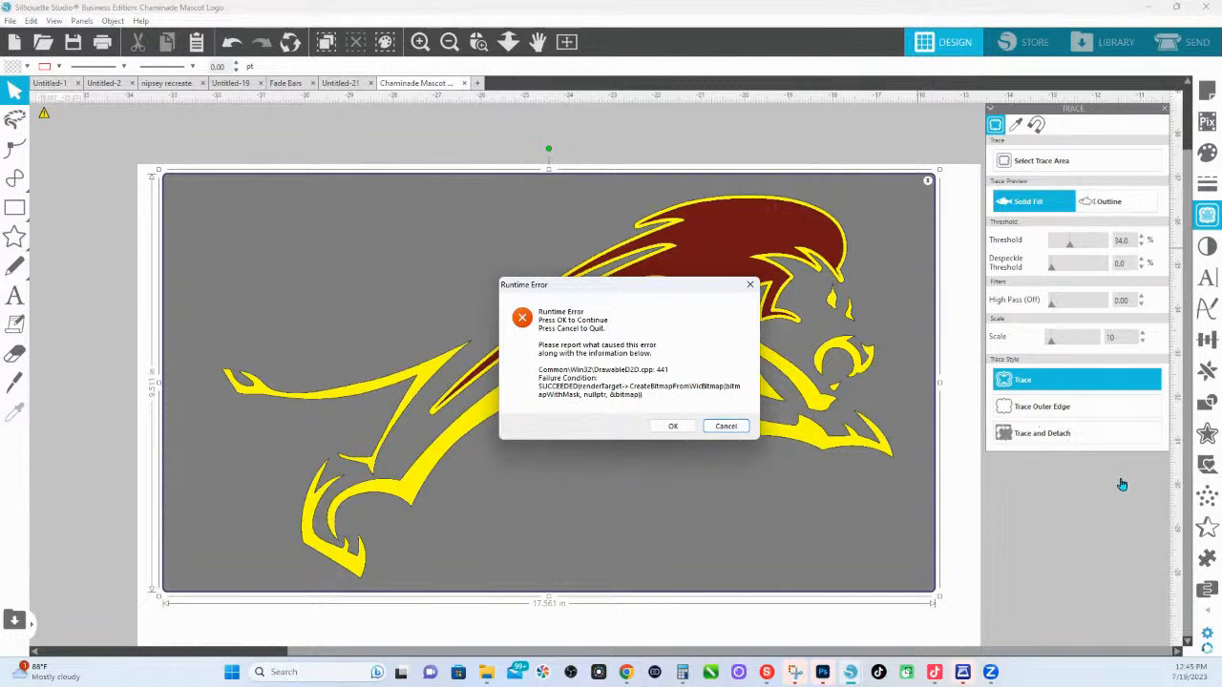
# Quit the crashed session without saving and reopen Silhouette Studio in a maximized window
pyautogui.click(683, 428)
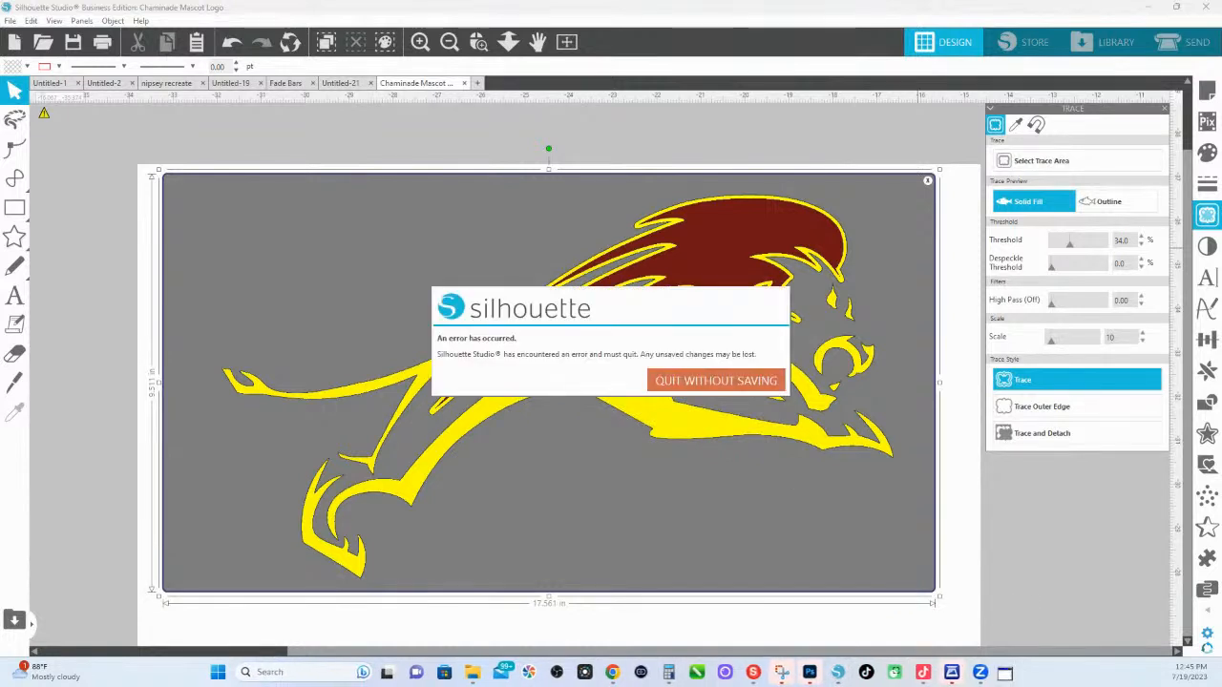
pyautogui.click(728, 378)
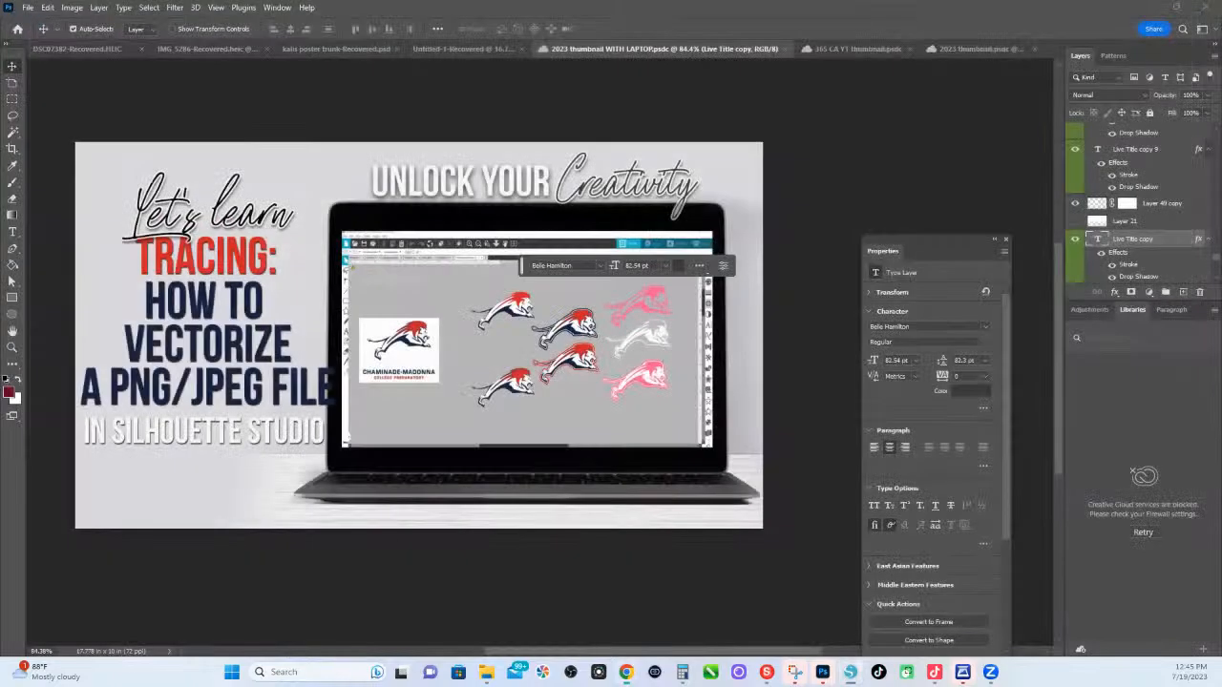
pyautogui.click(726, 380)
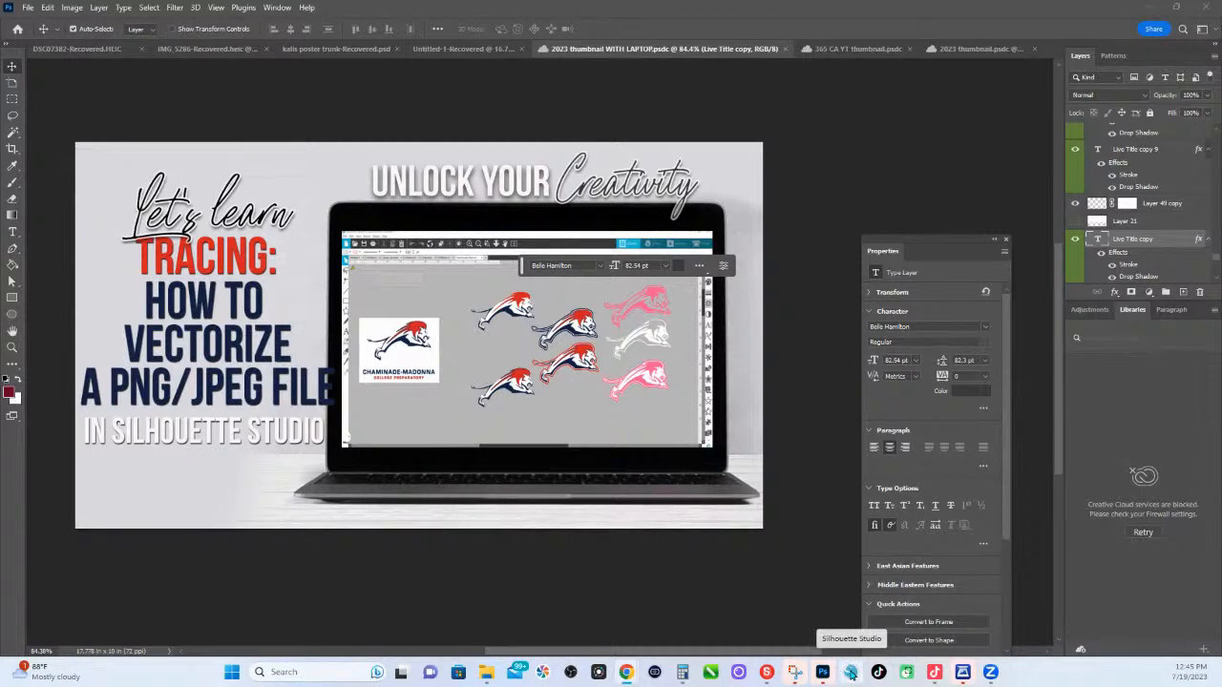
pyautogui.click(850, 673)
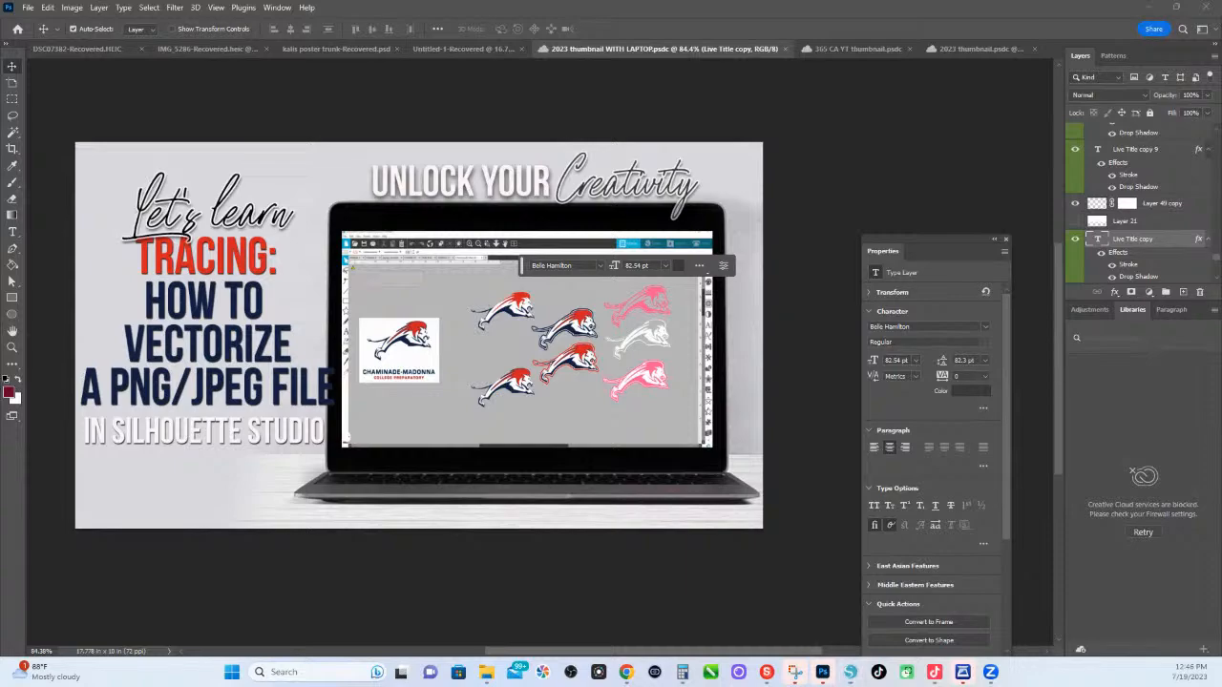
pyautogui.moveTo(720, 89); pyautogui.dragTo(3, 27)
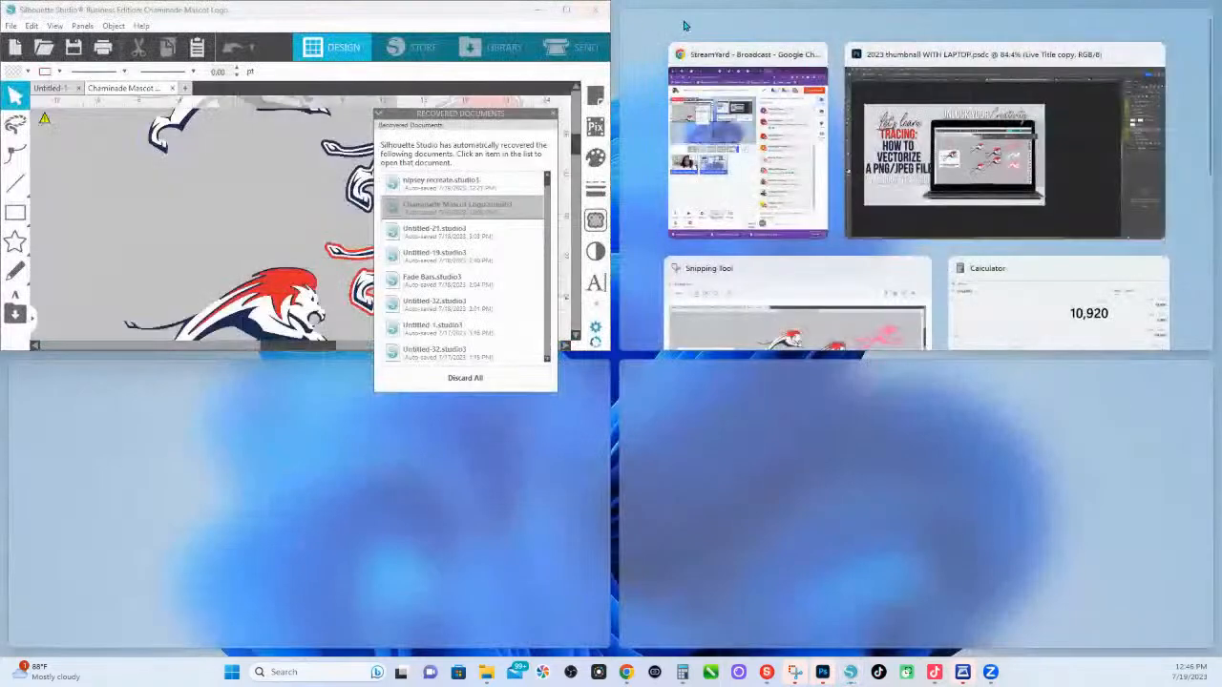
pyautogui.doubleClick(566, 17)
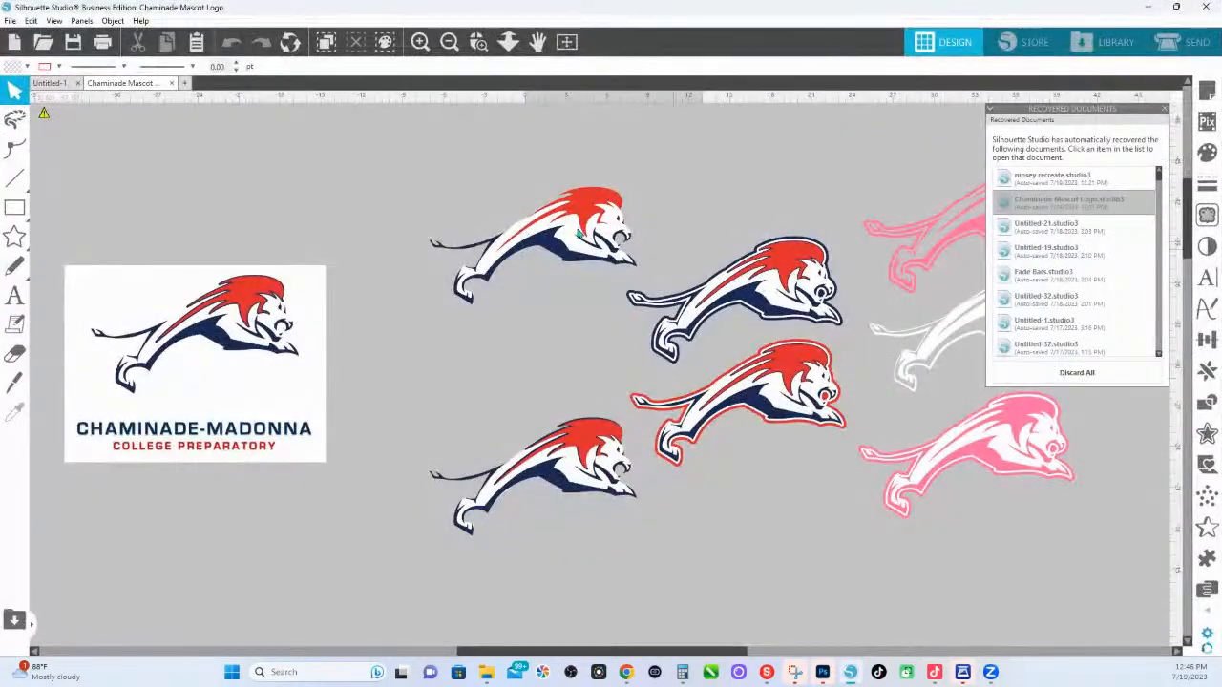
# Close the recovered documents list and select a trace area around the source logo's lion, excluding the lettering
pyautogui.click(481, 43)
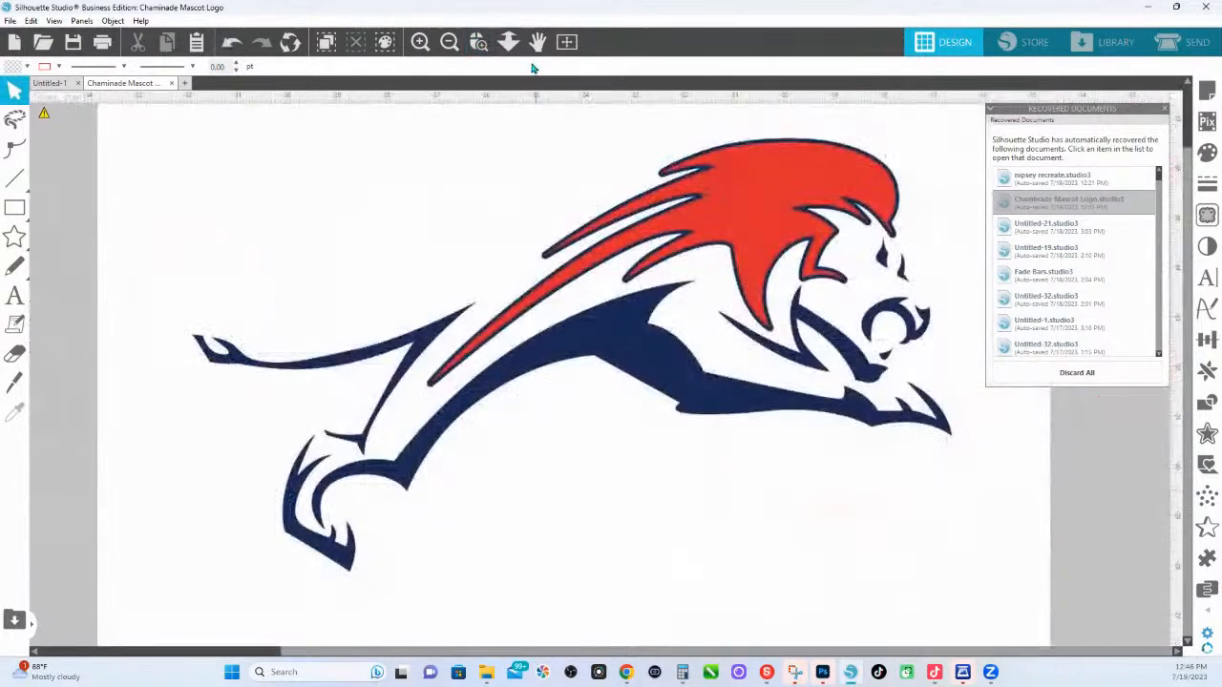
pyautogui.click(506, 45)
pyautogui.moveTo(556, 201); pyautogui.dragTo(553, 175)
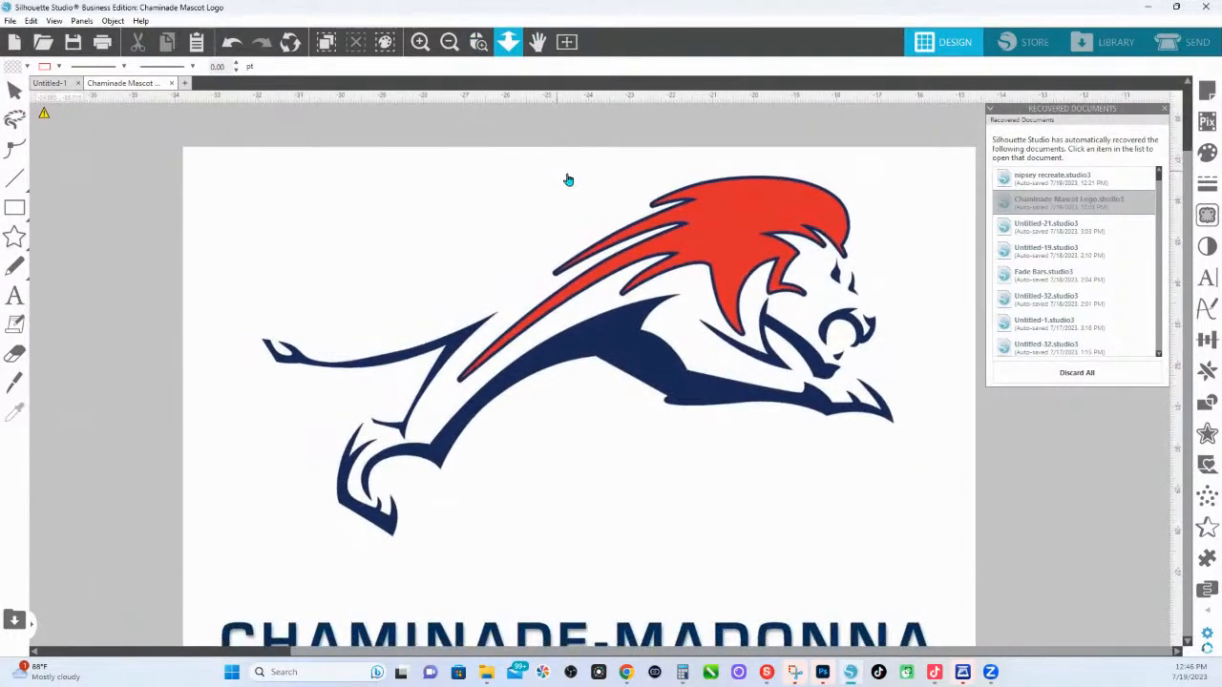
pyautogui.click(1163, 109)
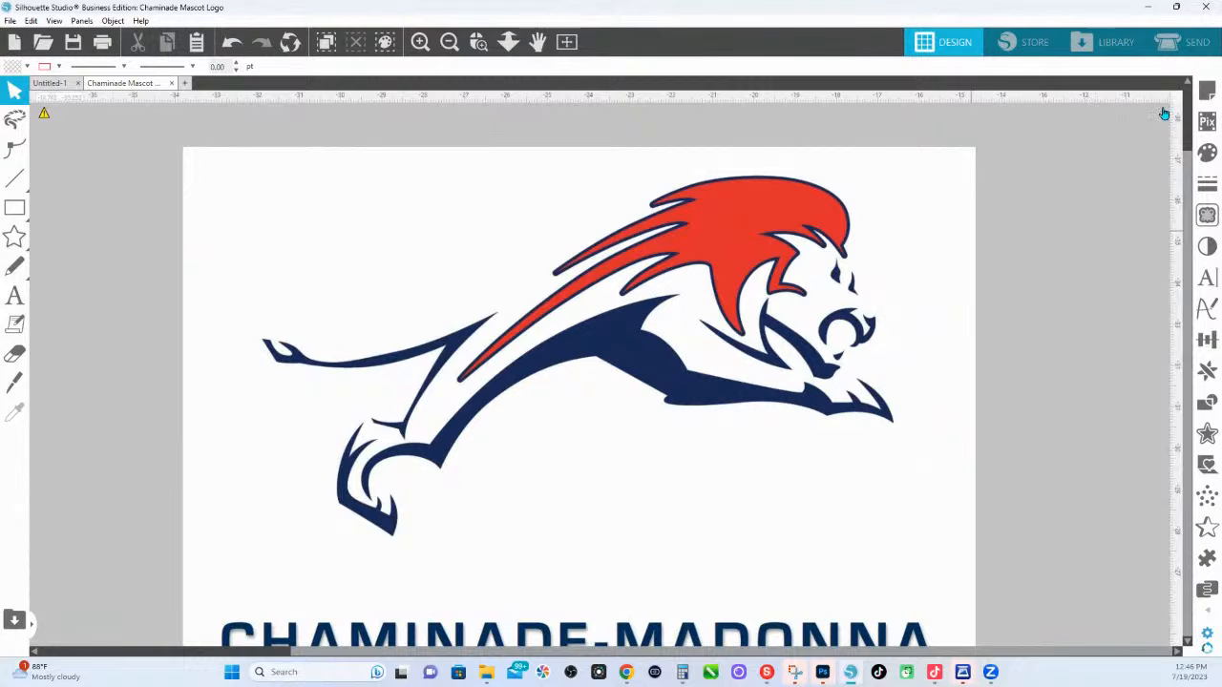
pyautogui.click(1206, 215)
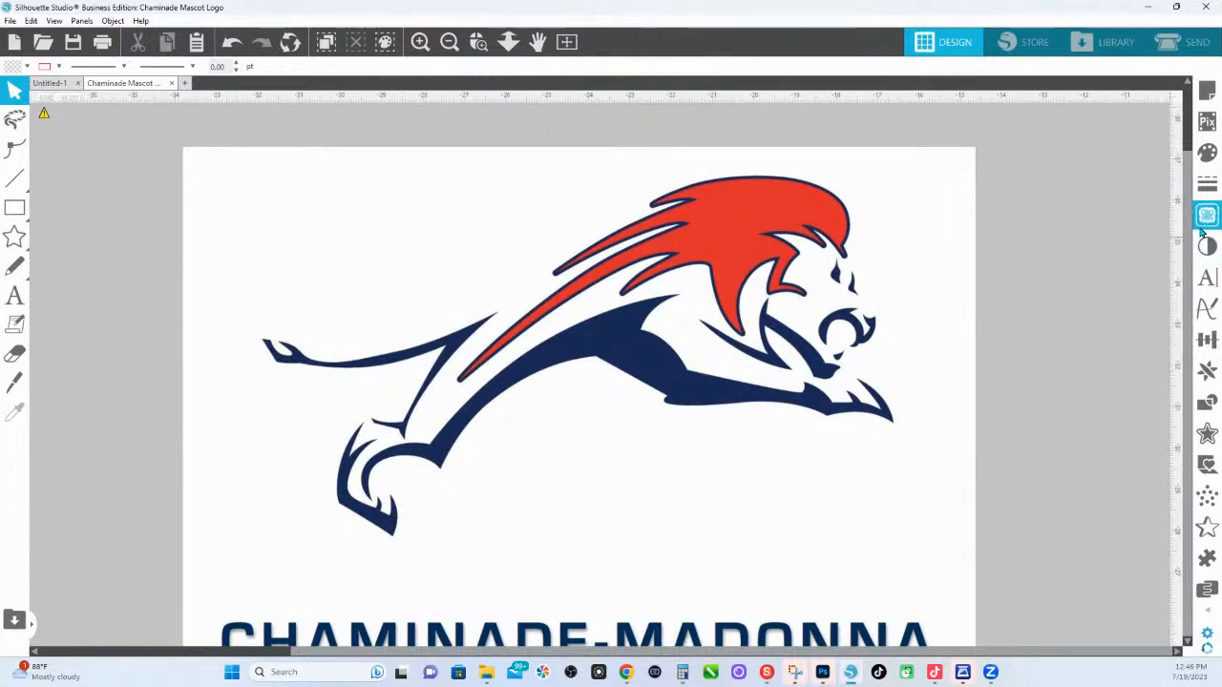
pyautogui.click(1079, 160)
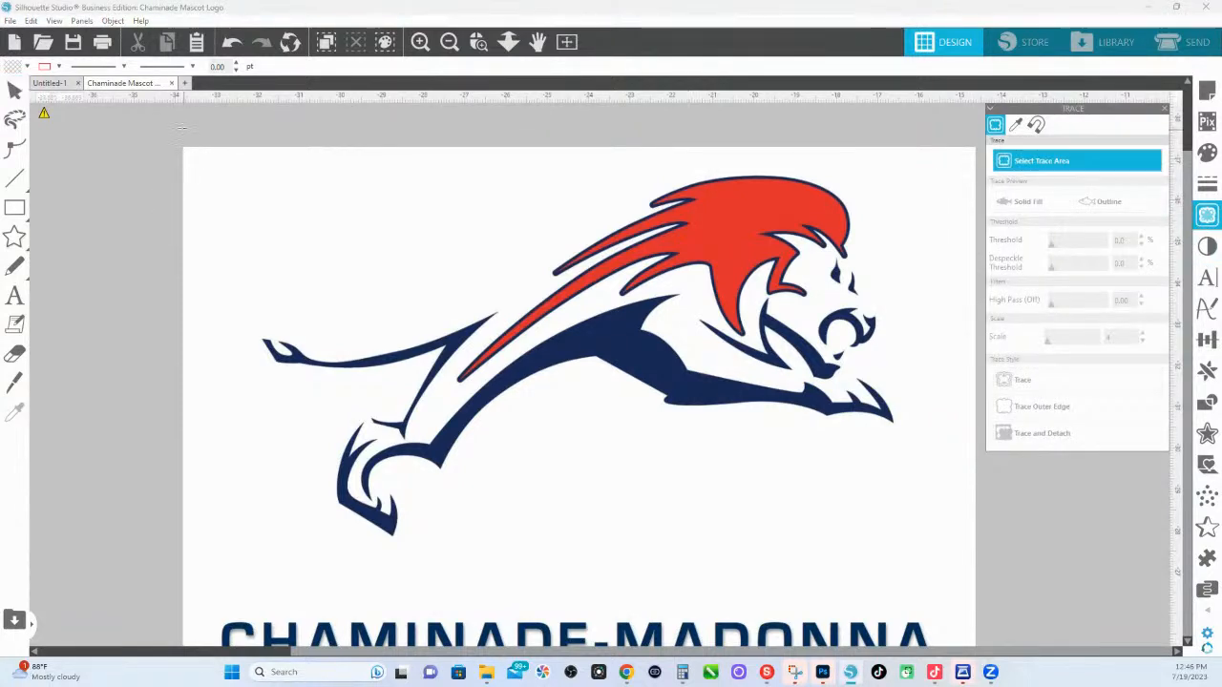
pyautogui.moveTo(182, 128)
pyautogui.mouseDown()
pyautogui.moveTo(693, 366)
pyautogui.moveTo(945, 554)
pyautogui.mouseUp()
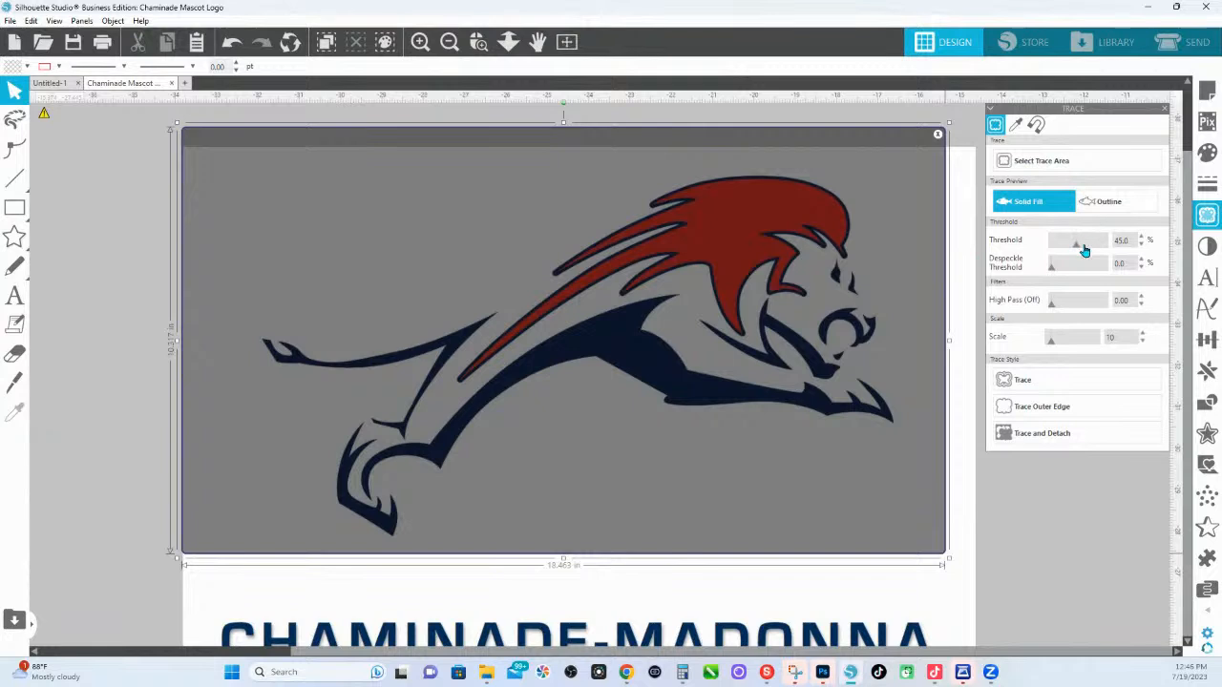
# Trace the lion with a 35% threshold and move the source image off the traced outline
pyautogui.moveTo(1077, 250); pyautogui.dragTo(1068, 253)
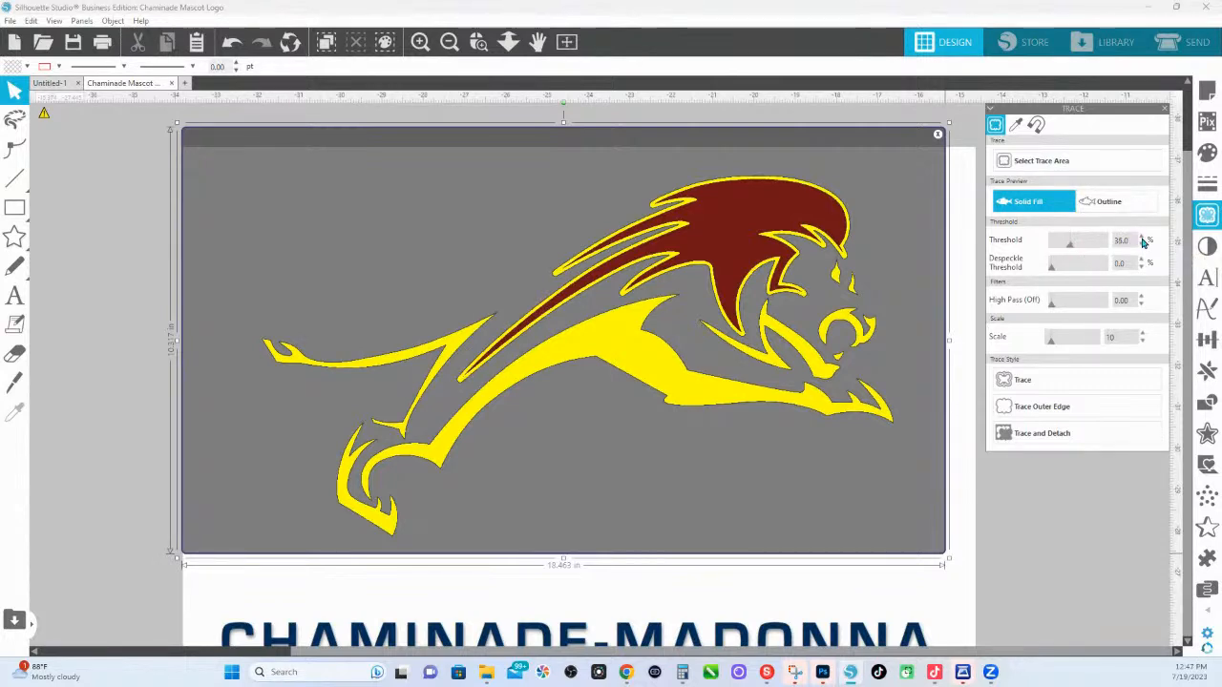
pyautogui.click(1141, 238)
pyautogui.click(1141, 249)
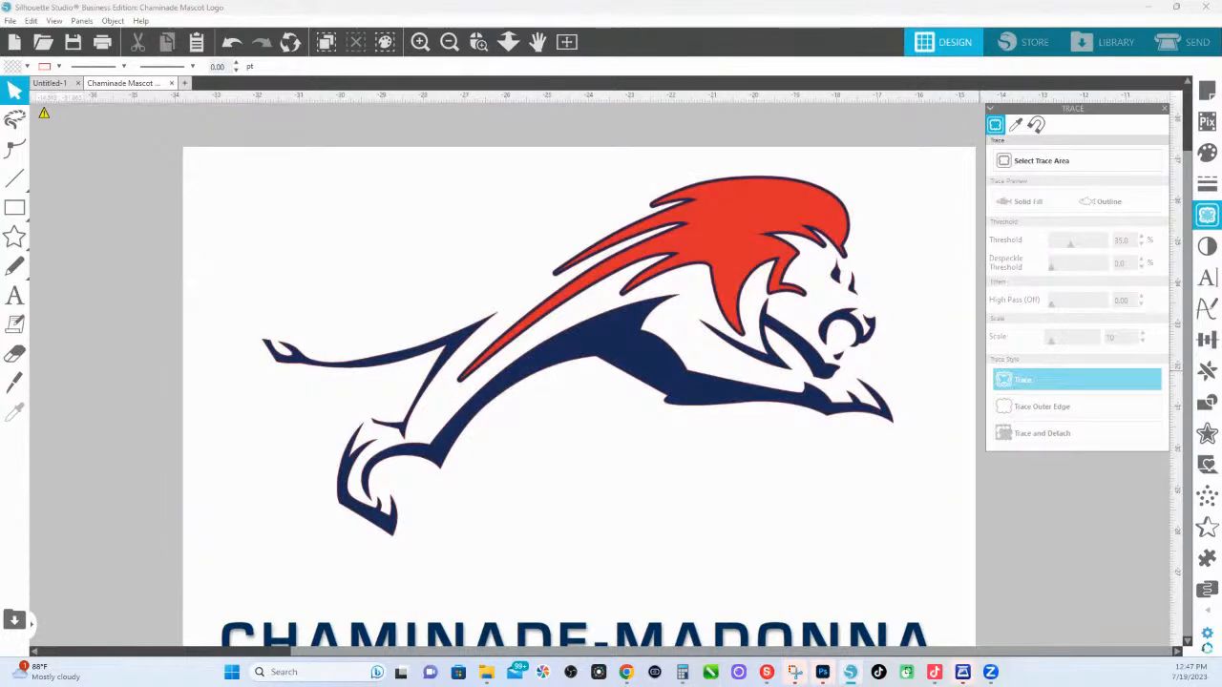
pyautogui.moveTo(921, 513)
pyautogui.mouseDown()
pyautogui.moveTo(777, 338)
pyautogui.moveTo(436, 376)
pyautogui.moveTo(167, 475)
pyautogui.moveTo(60, 458)
pyautogui.mouseUp()
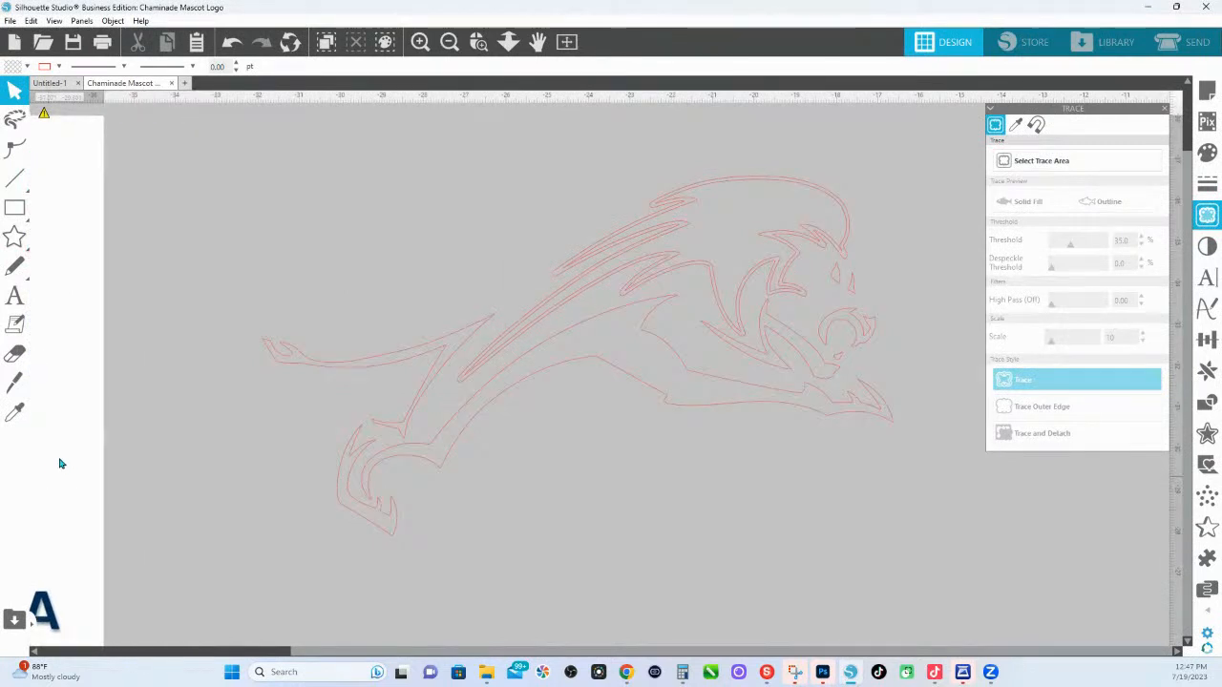
# Fill the traced lion with light yellow and release its compound path
pyautogui.click(639, 262)
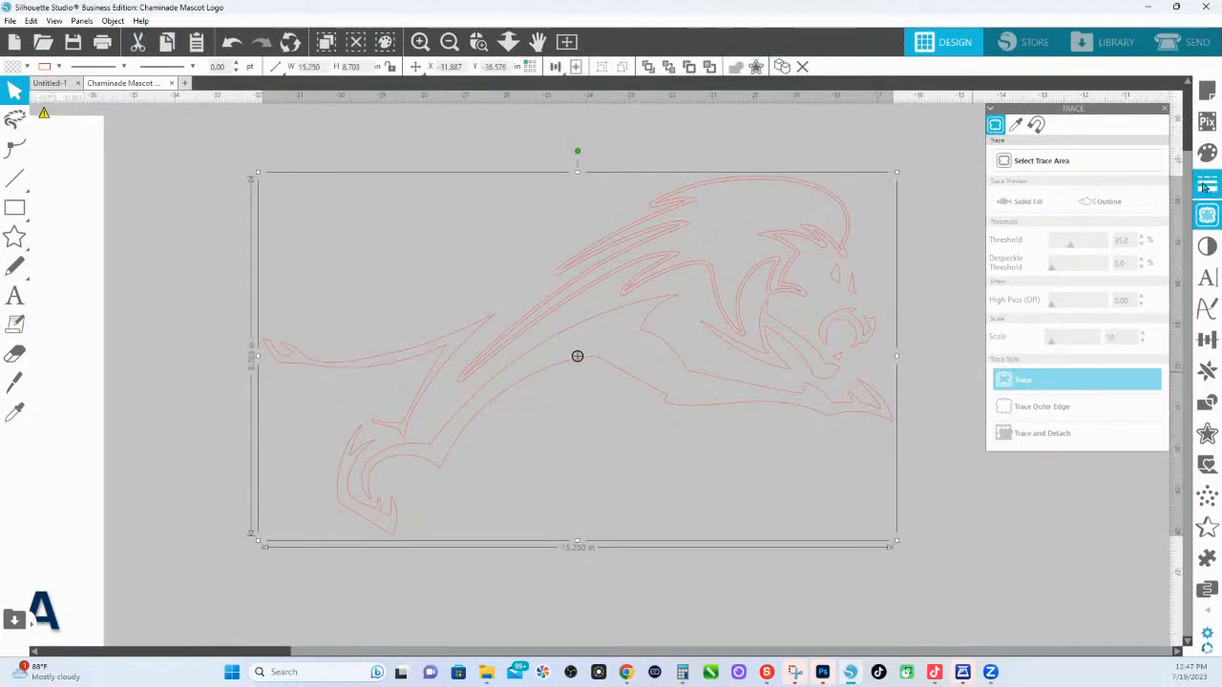
pyautogui.click(1206, 153)
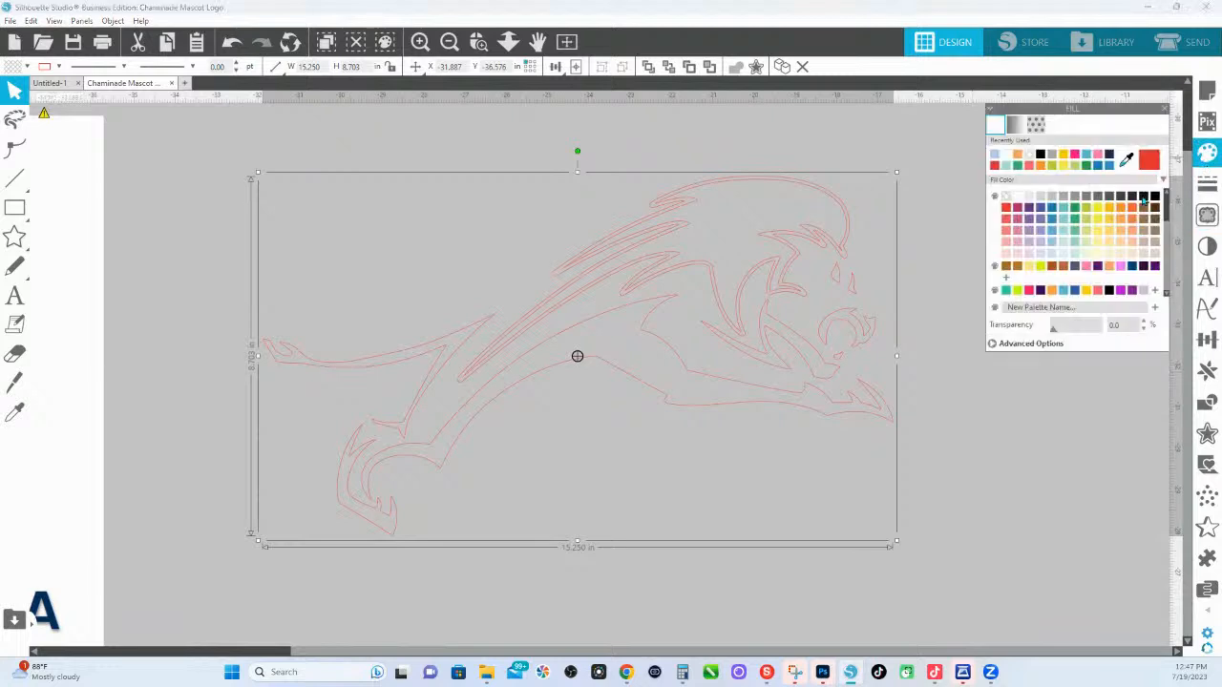
pyautogui.click(1099, 239)
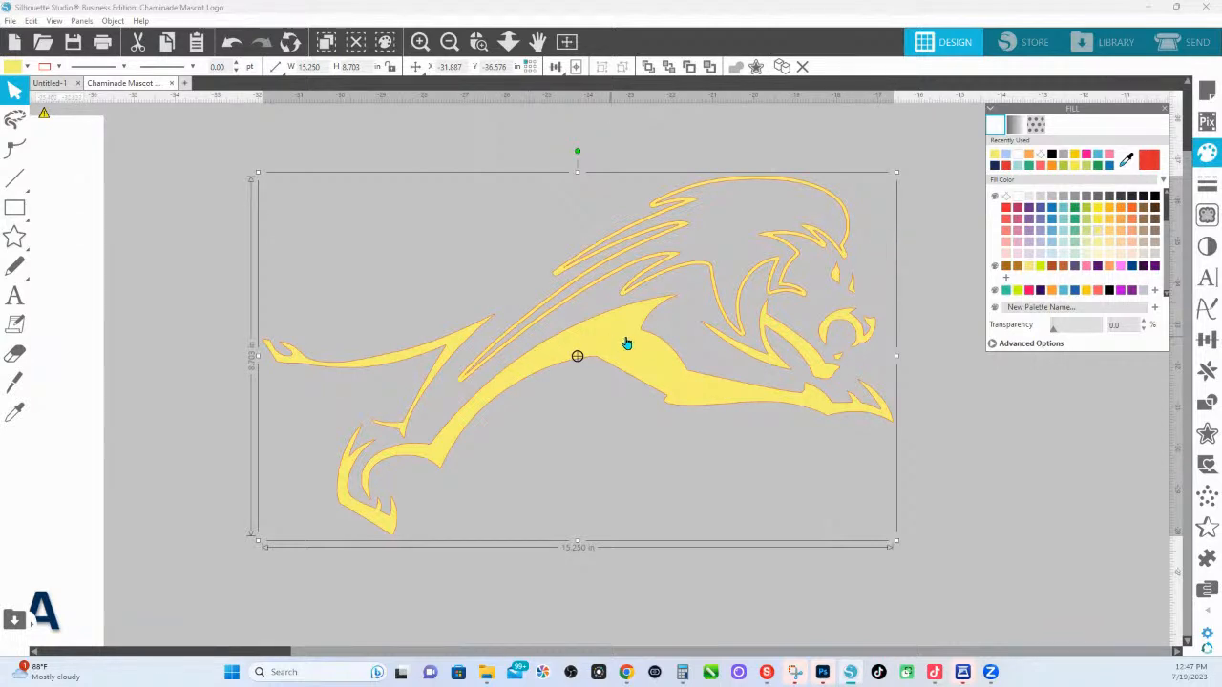
pyautogui.rightClick(802, 210)
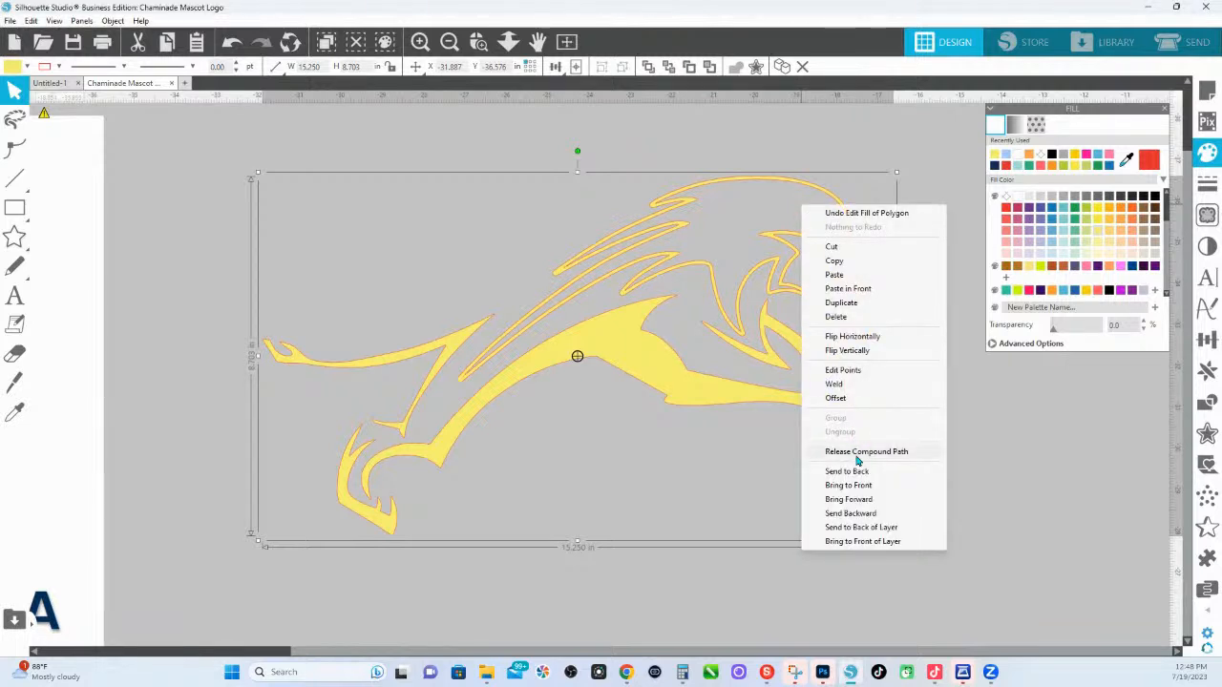
pyautogui.click(856, 452)
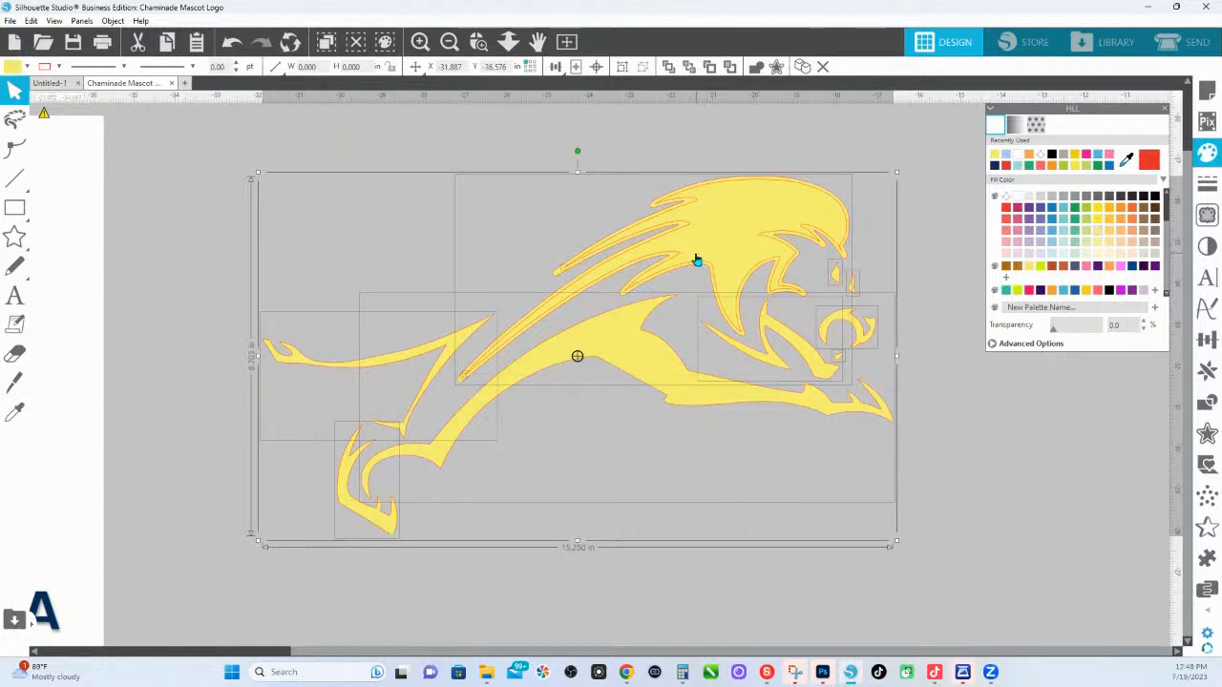
# Fill the lion's body pieces and outlines with the navy sampled from the source logo, keeping the mane yellow
pyautogui.click(508, 42)
pyautogui.moveTo(520, 172); pyautogui.dragTo(523, 138)
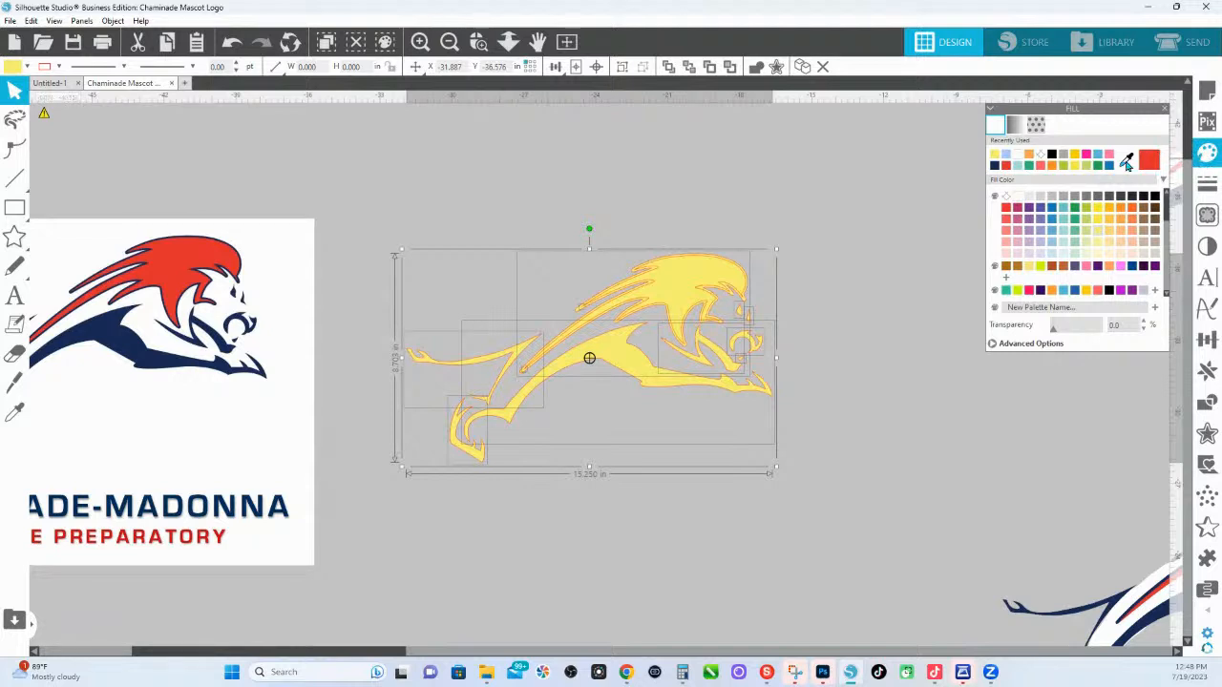
pyautogui.click(1126, 162)
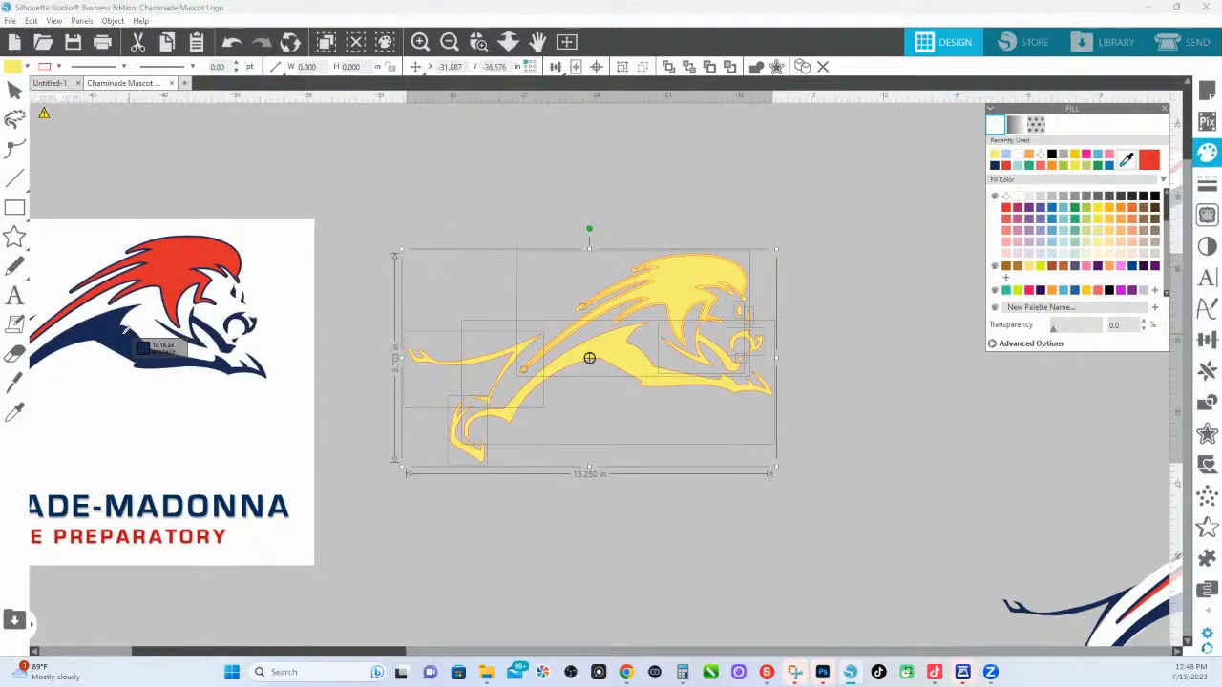
pyautogui.click(123, 332)
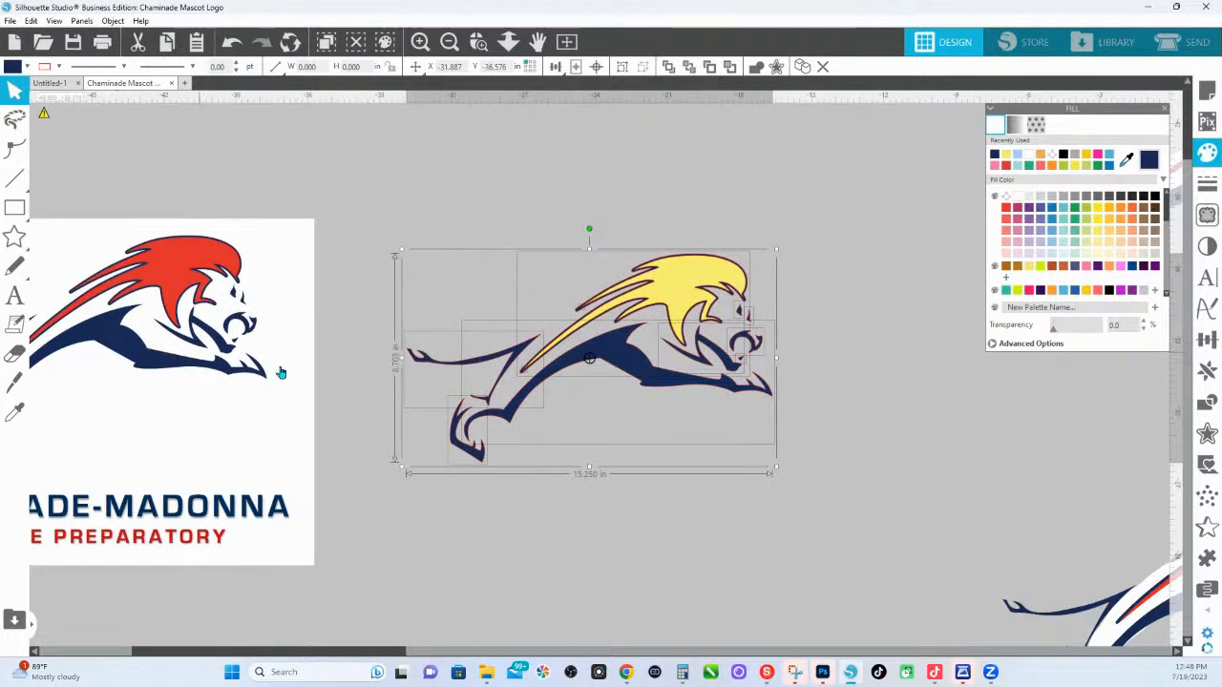
# Group the navy lion shapes and send the group behind the yellow mane
pyautogui.rightClick(650, 369)
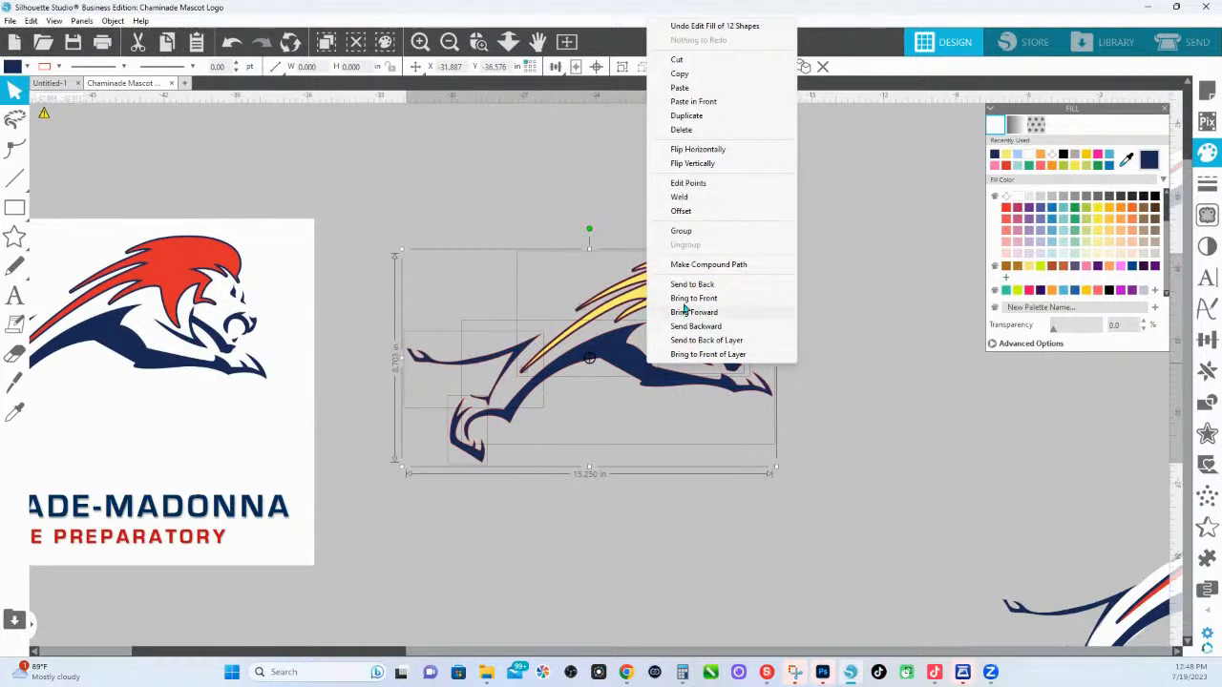
pyautogui.click(689, 234)
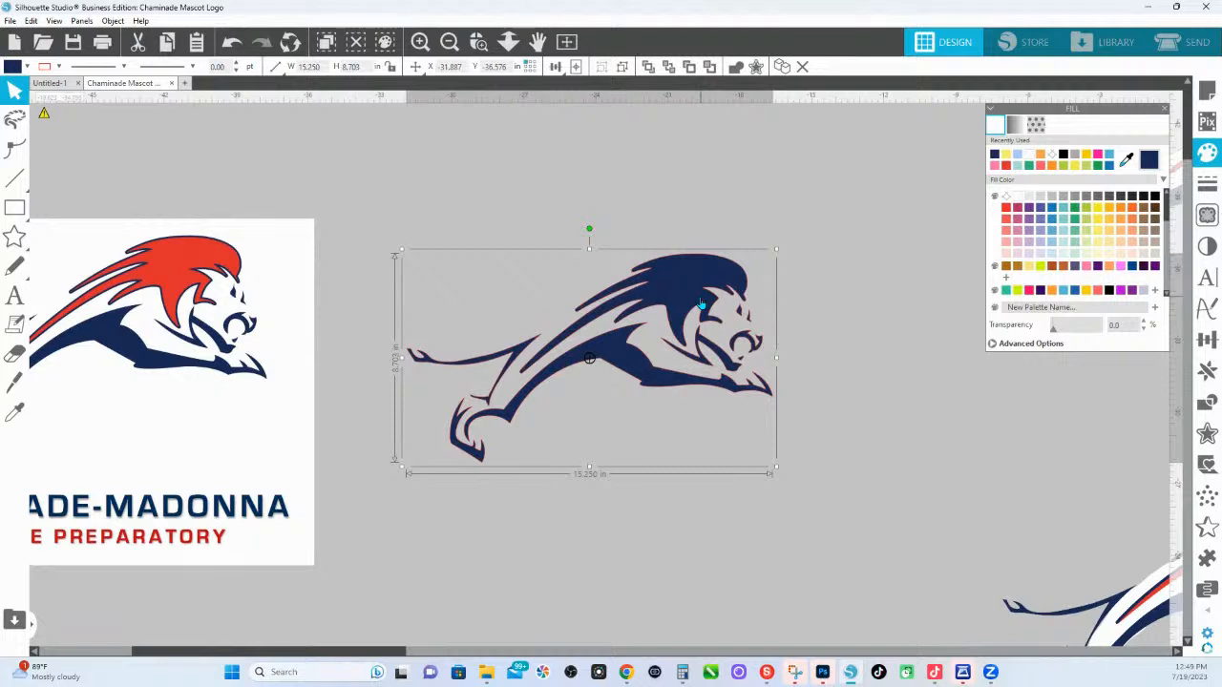
pyautogui.rightClick(701, 303)
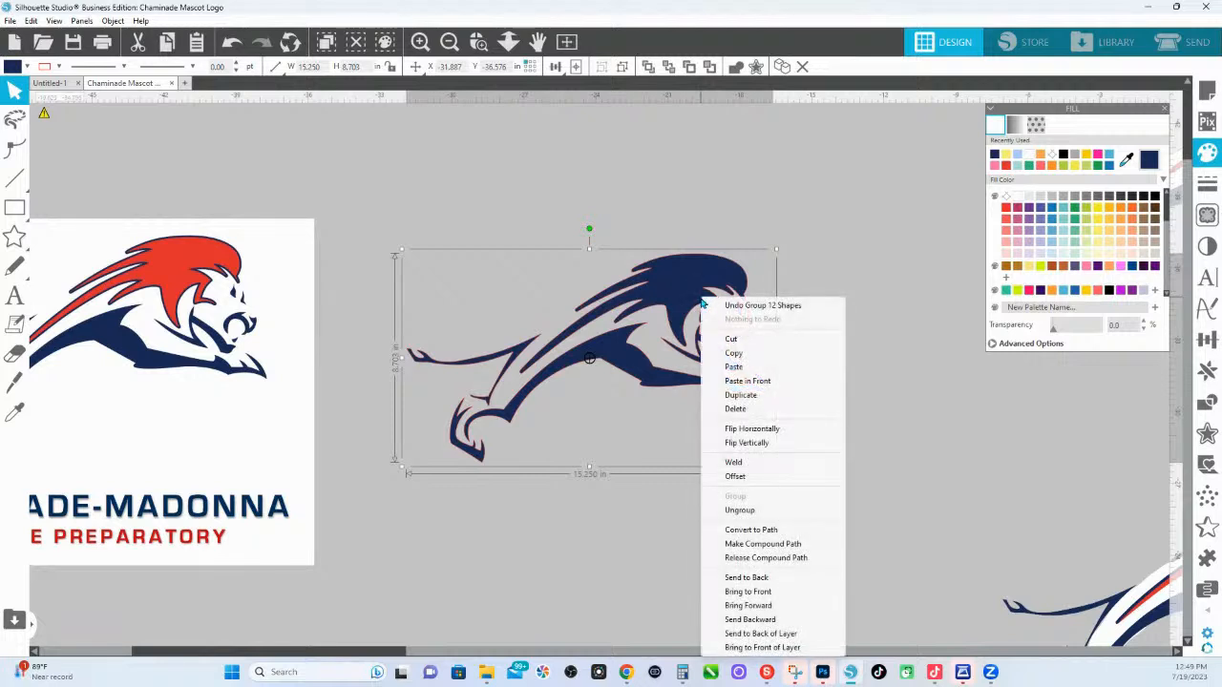
pyautogui.click(745, 577)
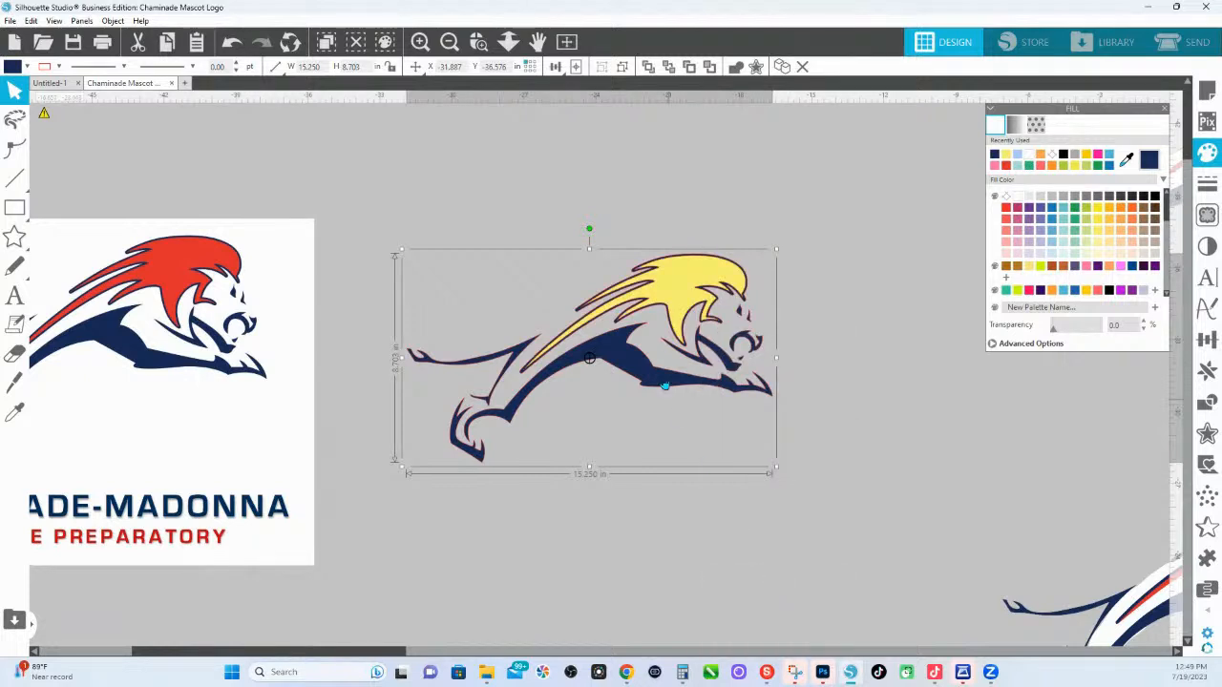
pyautogui.click(689, 197)
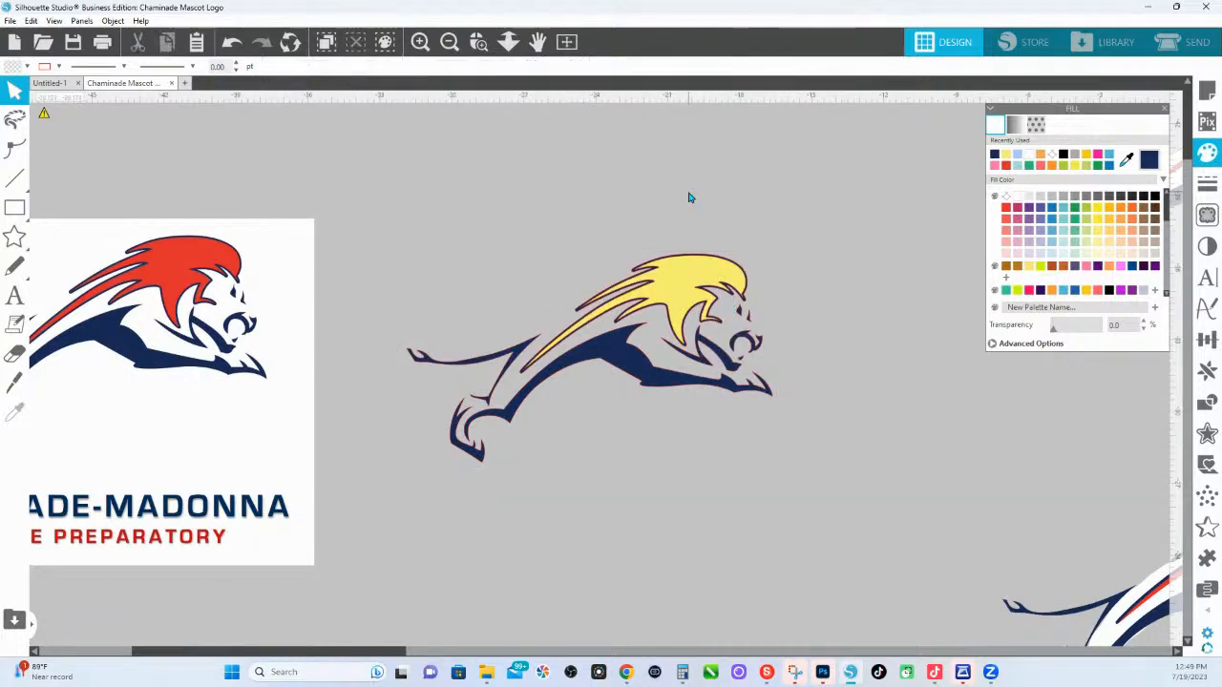
# Fill the traced lion's yellow mane with the red sampled from the source logo's mane
pyautogui.click(699, 294)
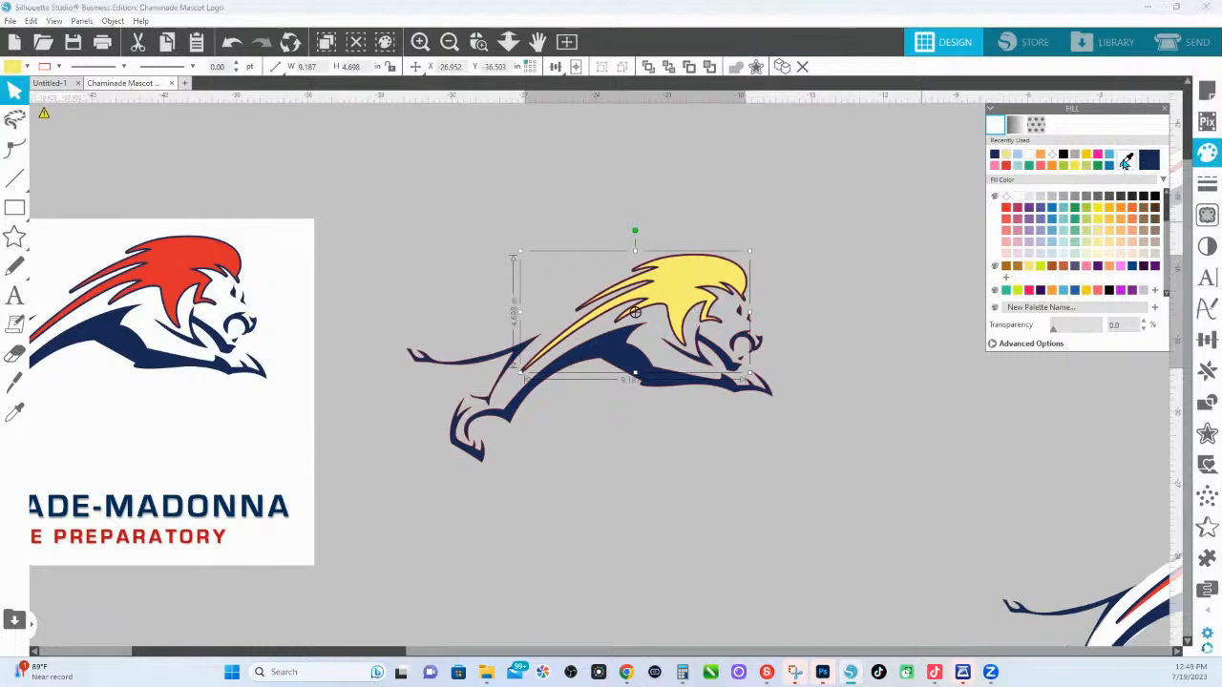
pyautogui.click(1125, 161)
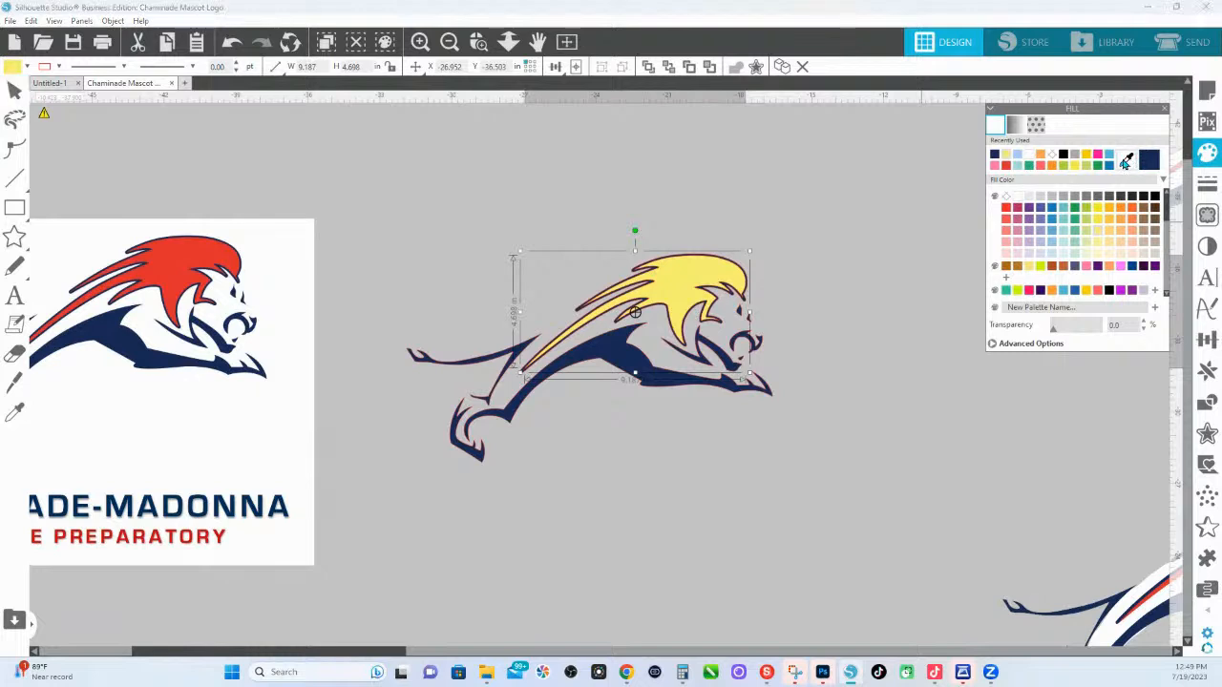
pyautogui.click(174, 264)
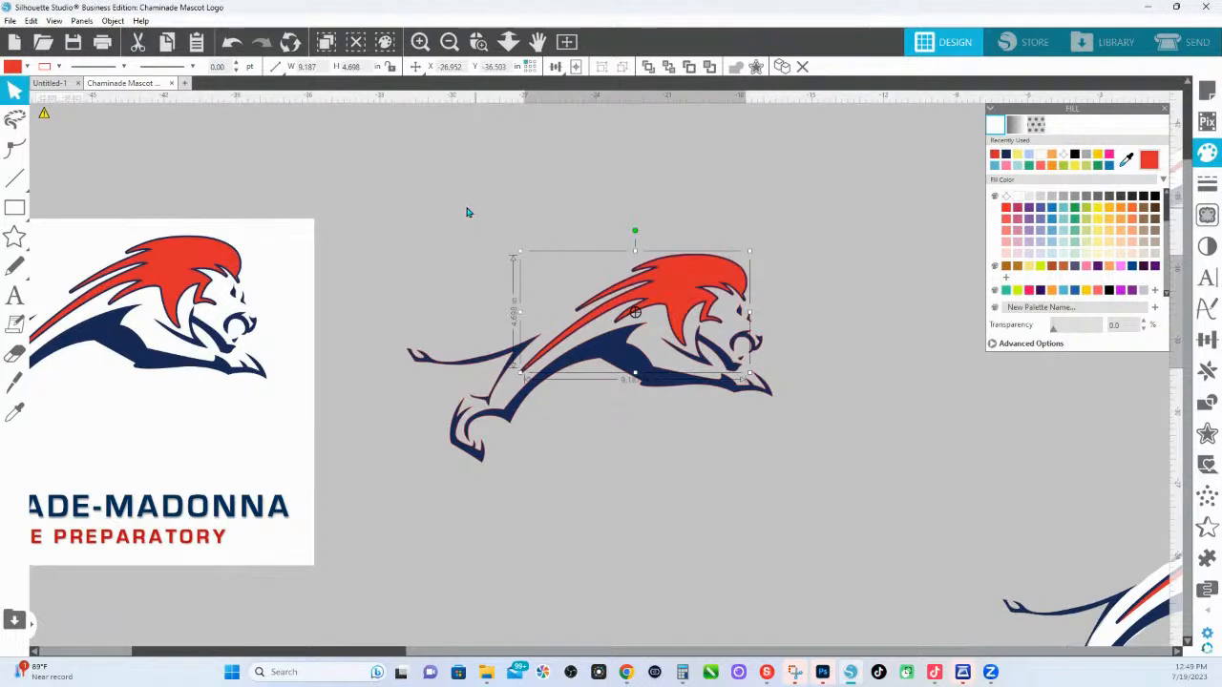
# Remove the line color from all shapes of the traced lion
pyautogui.moveTo(420, 213); pyautogui.dragTo(841, 501)
pyautogui.click(58, 67)
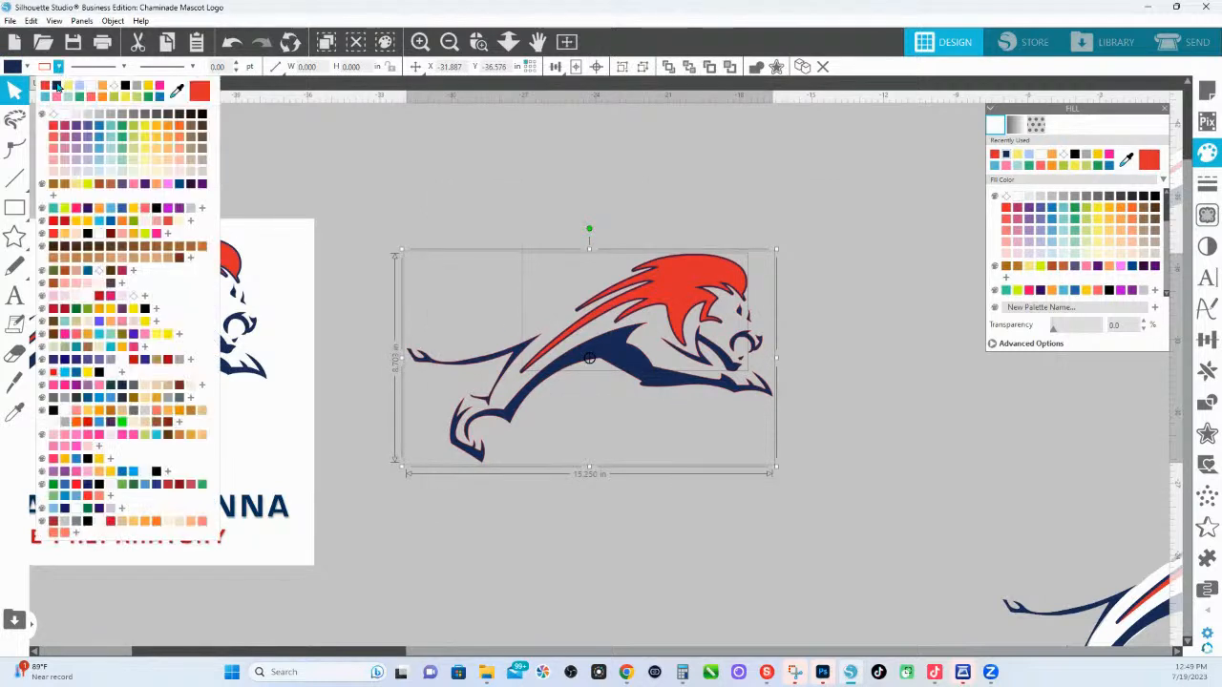
pyautogui.click(51, 114)
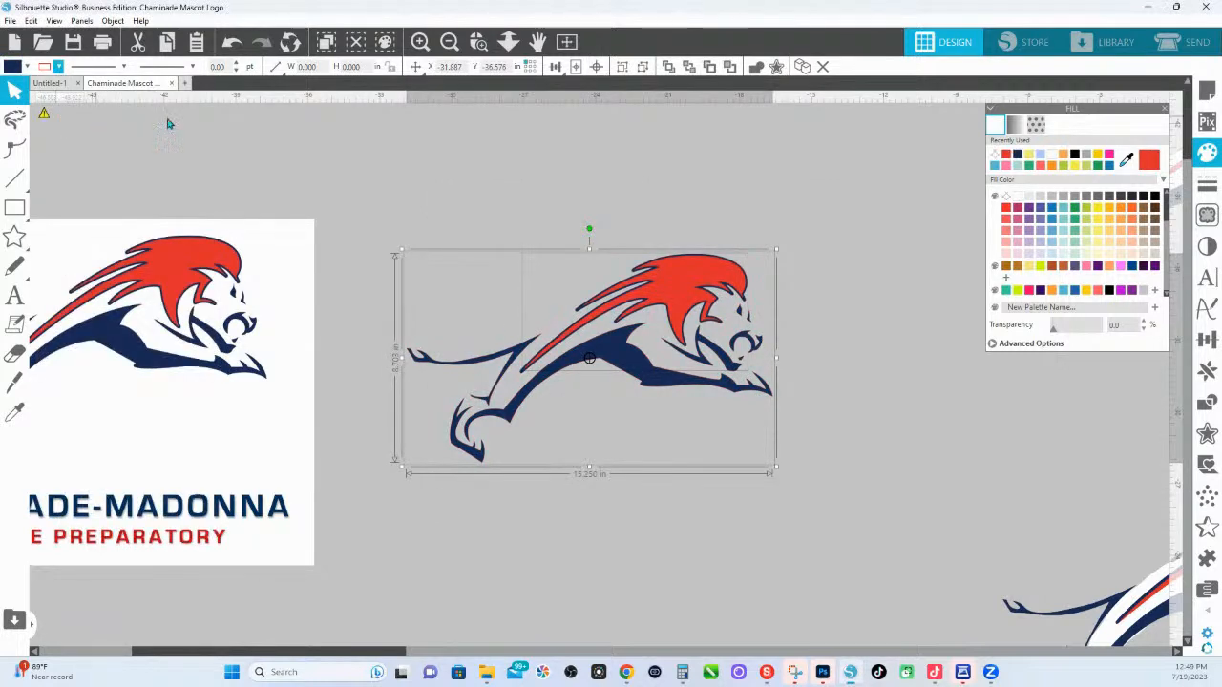
pyautogui.click(602, 198)
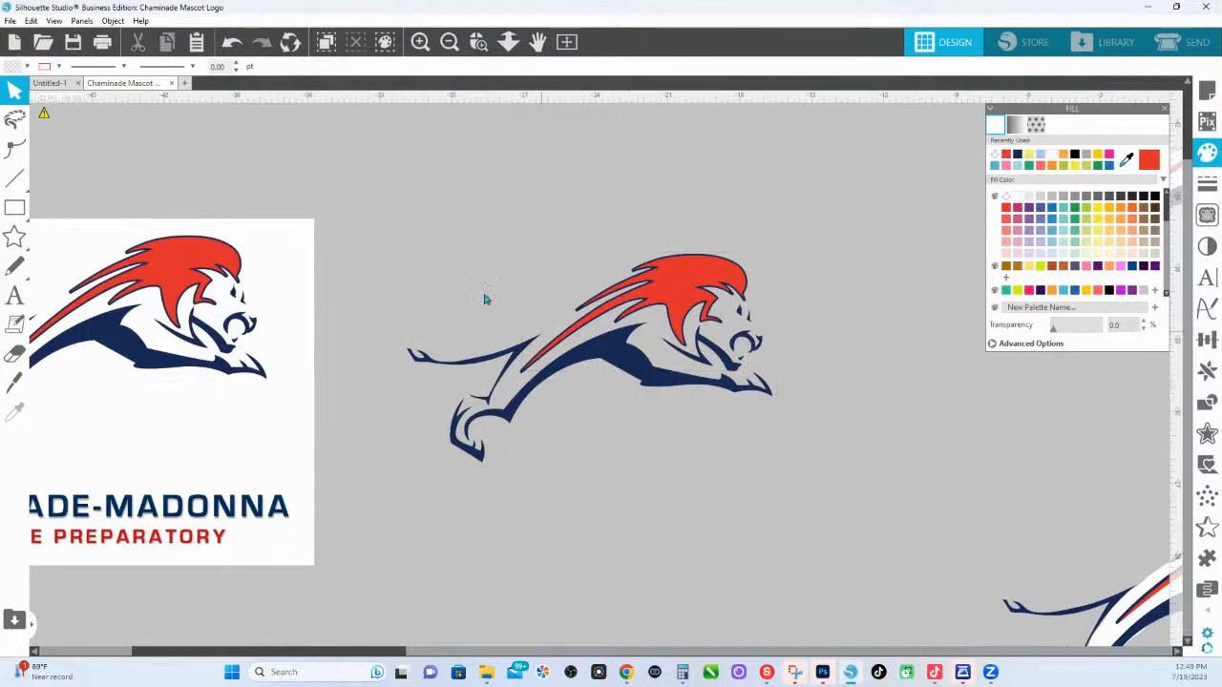
# Move the source logo image up to the traced lion and send it to the back, so the two manes overlap
pyautogui.moveTo(83, 392); pyautogui.dragTo(349, 389)
pyautogui.rightClick(456, 264)
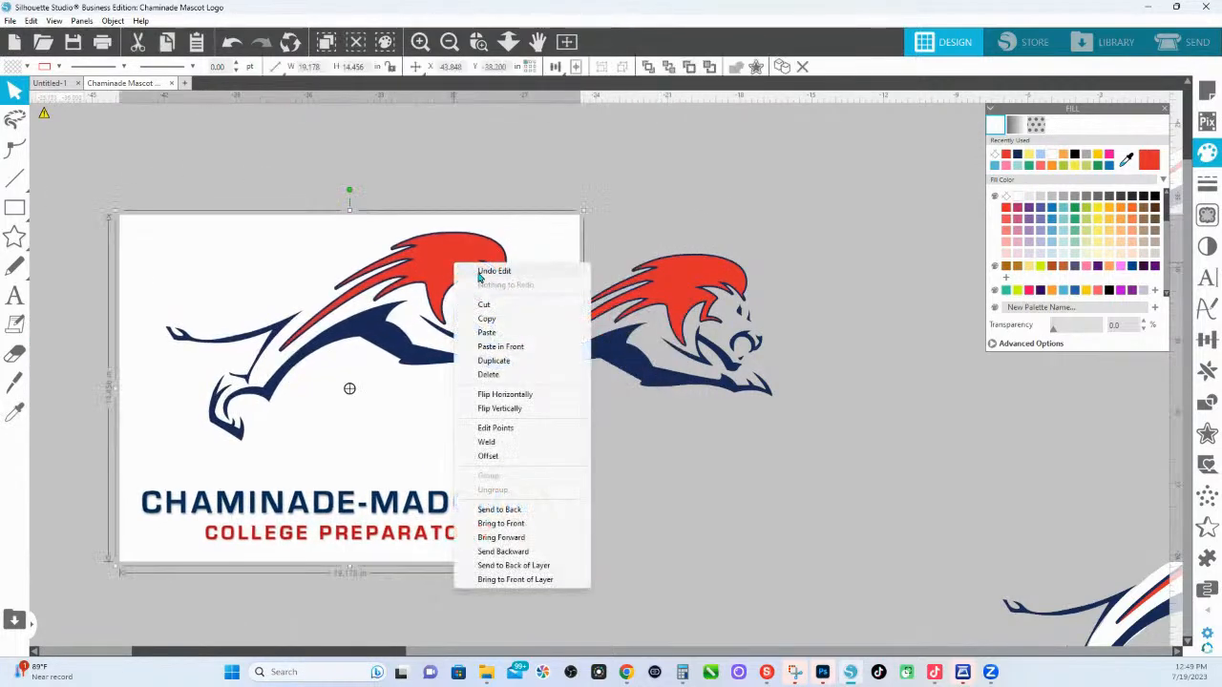
pyautogui.click(513, 509)
pyautogui.click(479, 41)
pyautogui.moveTo(379, 212); pyautogui.dragTo(919, 407)
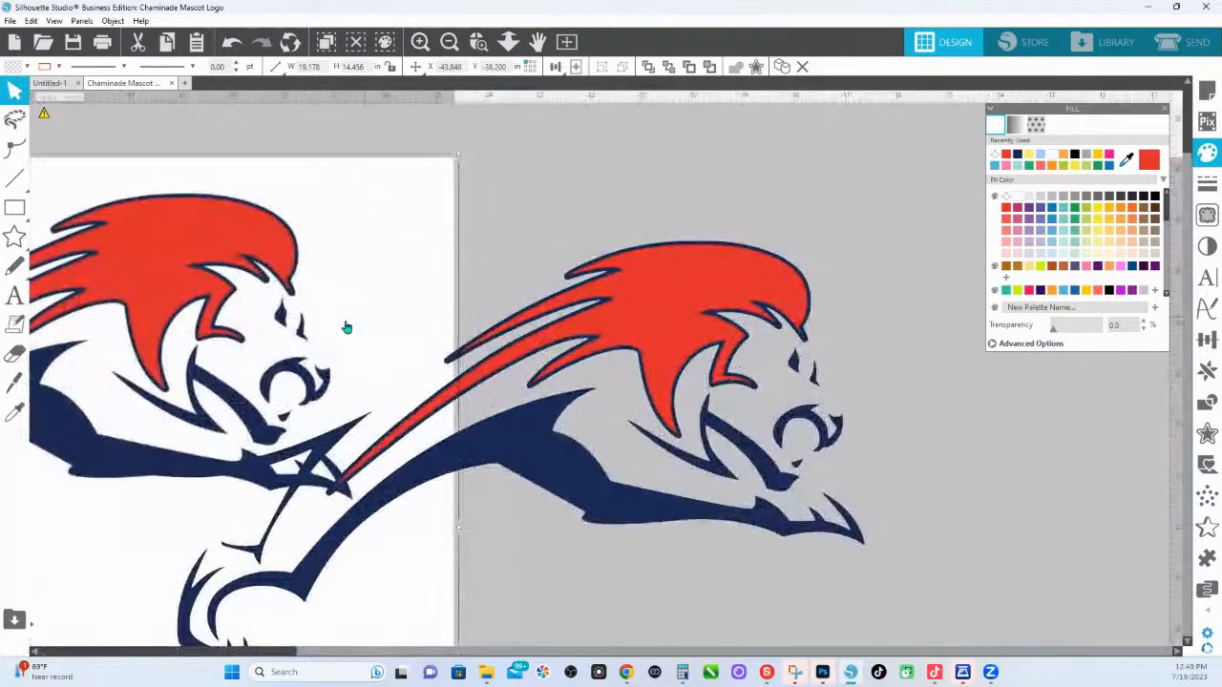
pyautogui.moveTo(339, 239); pyautogui.dragTo(619, 234)
# Compare the two manes up close and delete extra edit points along the lower edge of the traced mane's uppermost notch
pyautogui.click(482, 41)
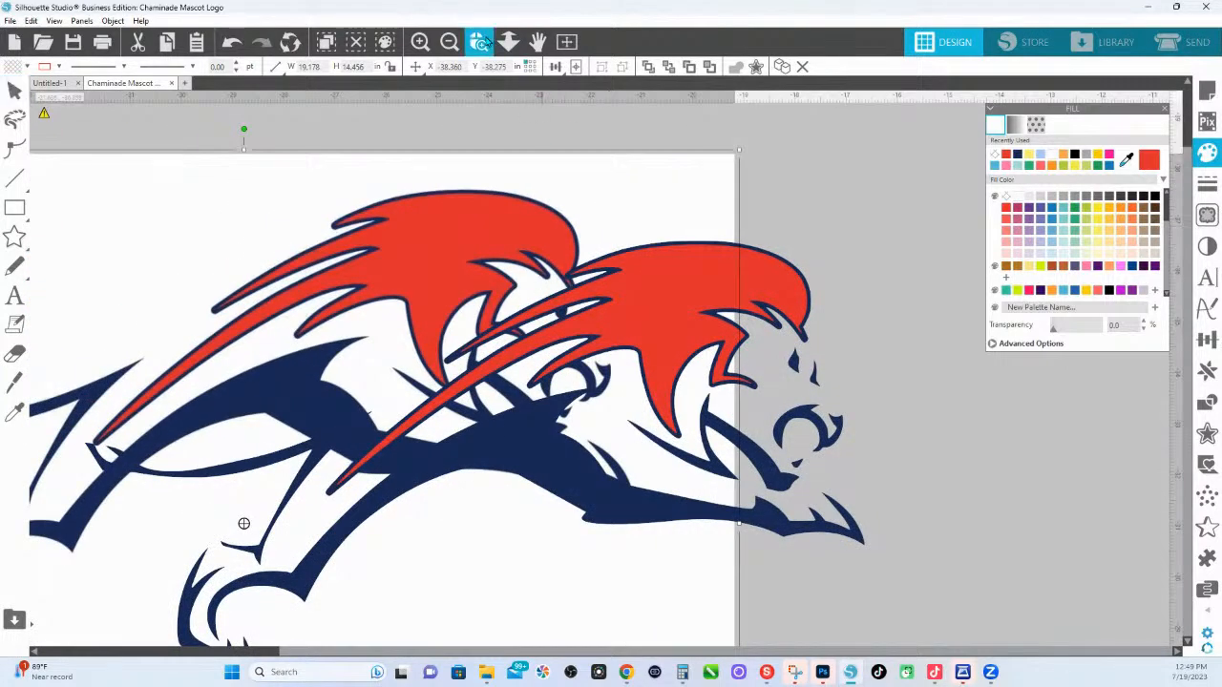
pyautogui.moveTo(401, 174); pyautogui.dragTo(876, 425)
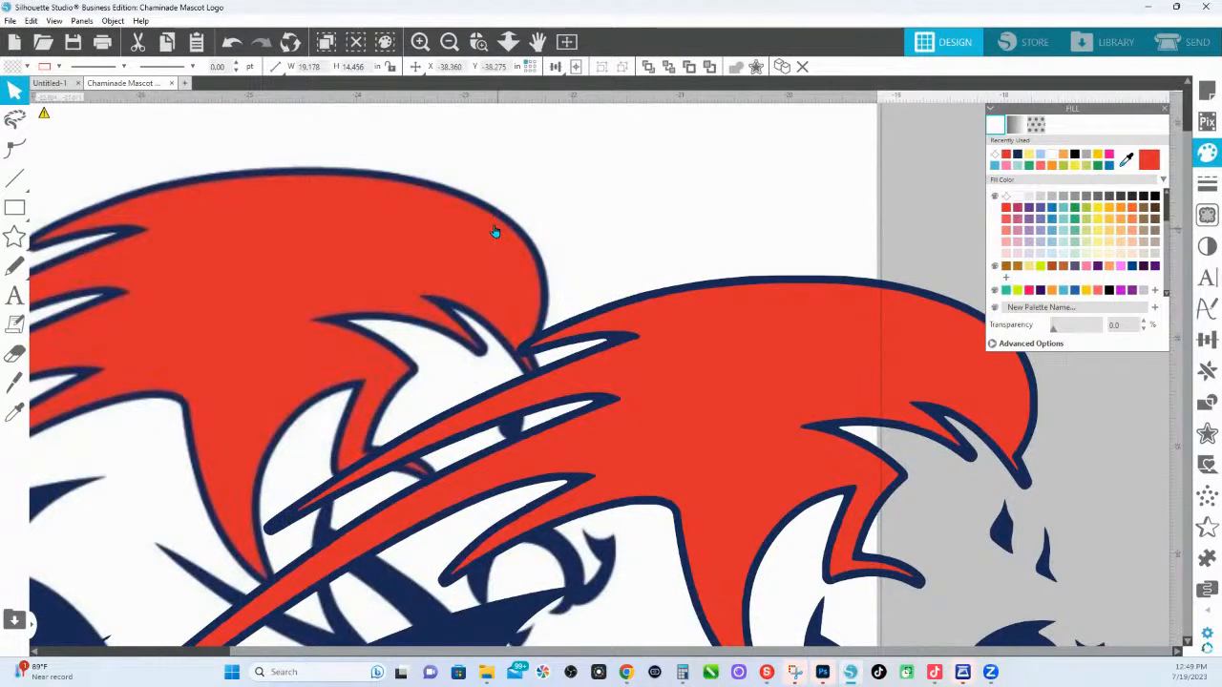
pyautogui.click(479, 41)
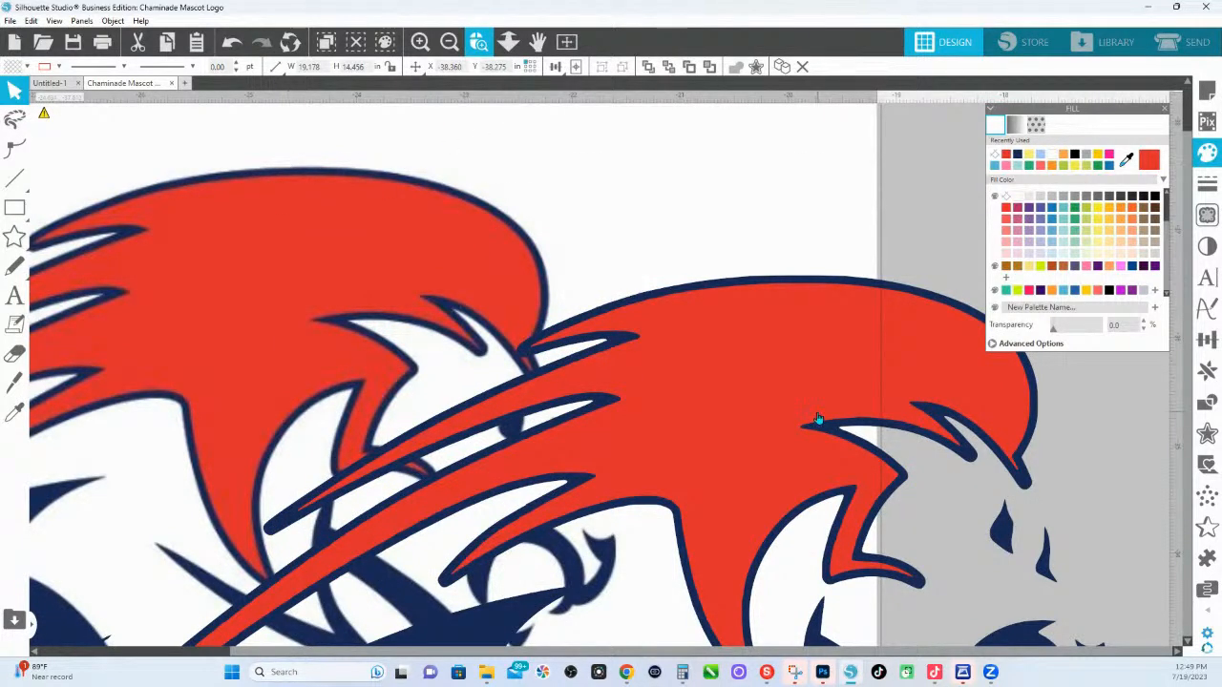
pyautogui.moveTo(283, 168); pyautogui.dragTo(818, 418)
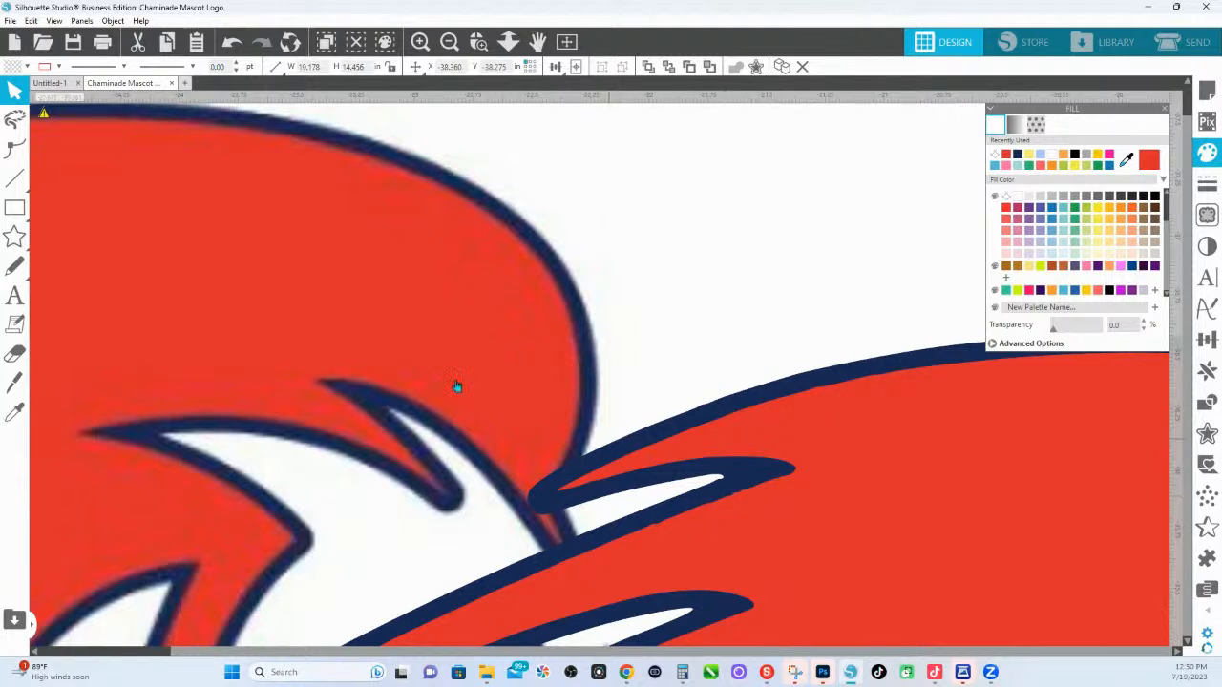
pyautogui.doubleClick(731, 511)
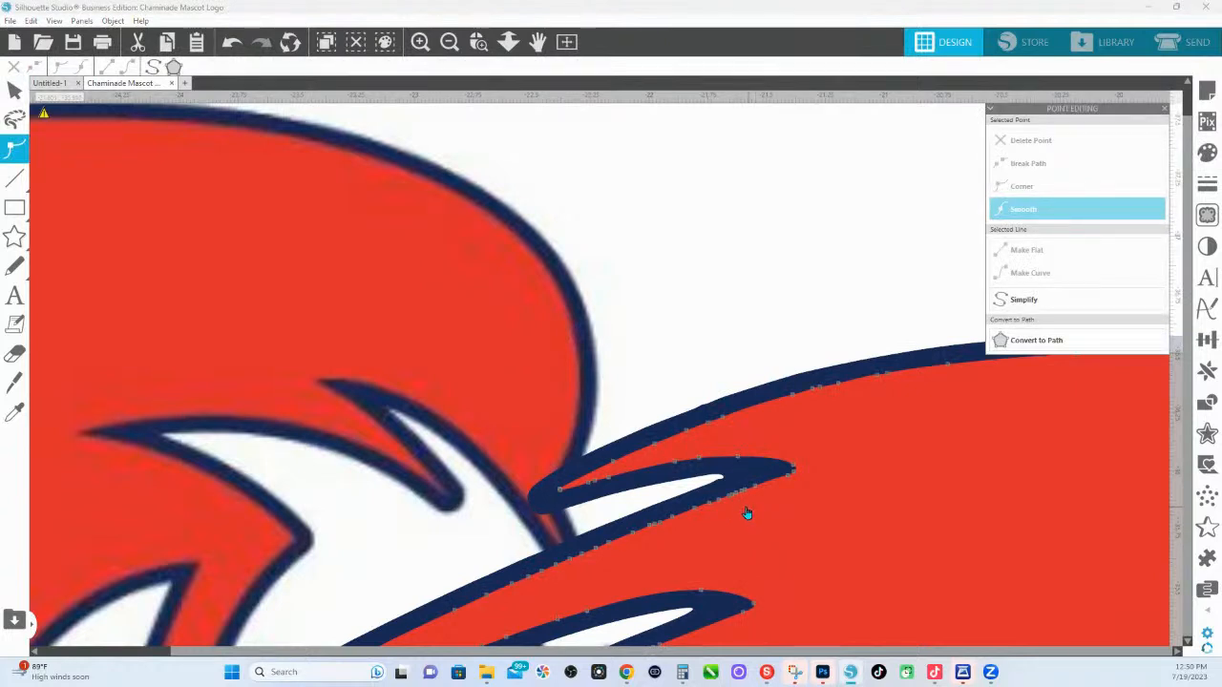
pyautogui.click(732, 496)
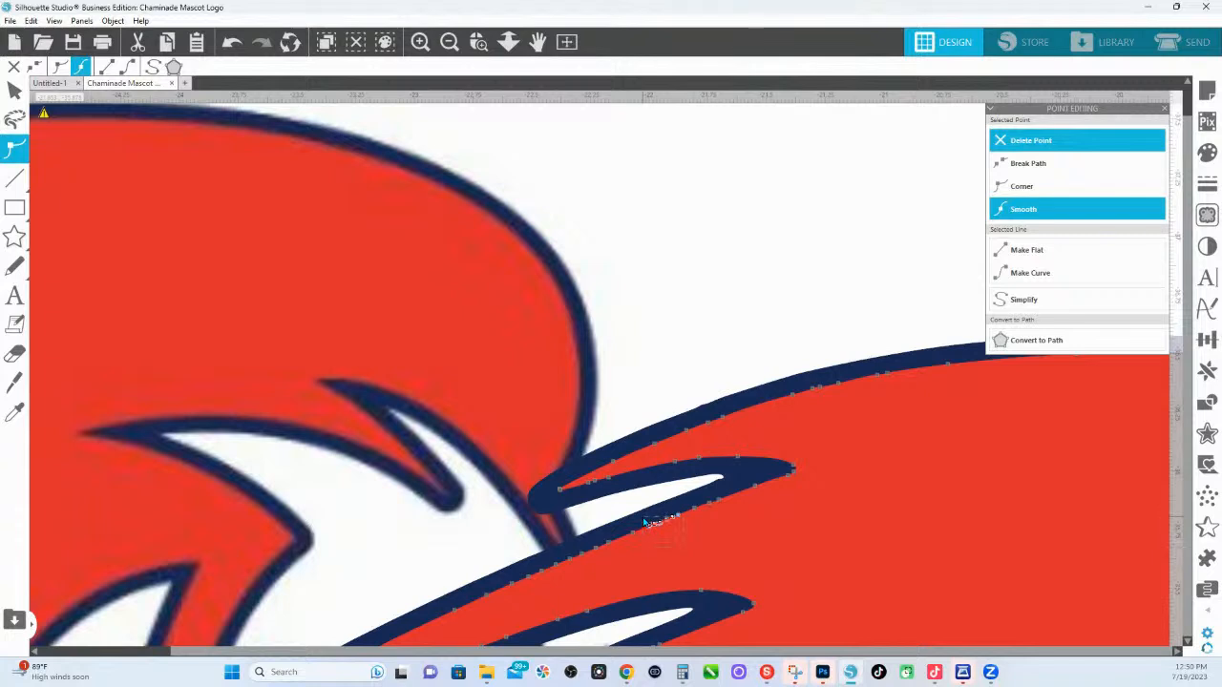
pyautogui.click(1026, 145)
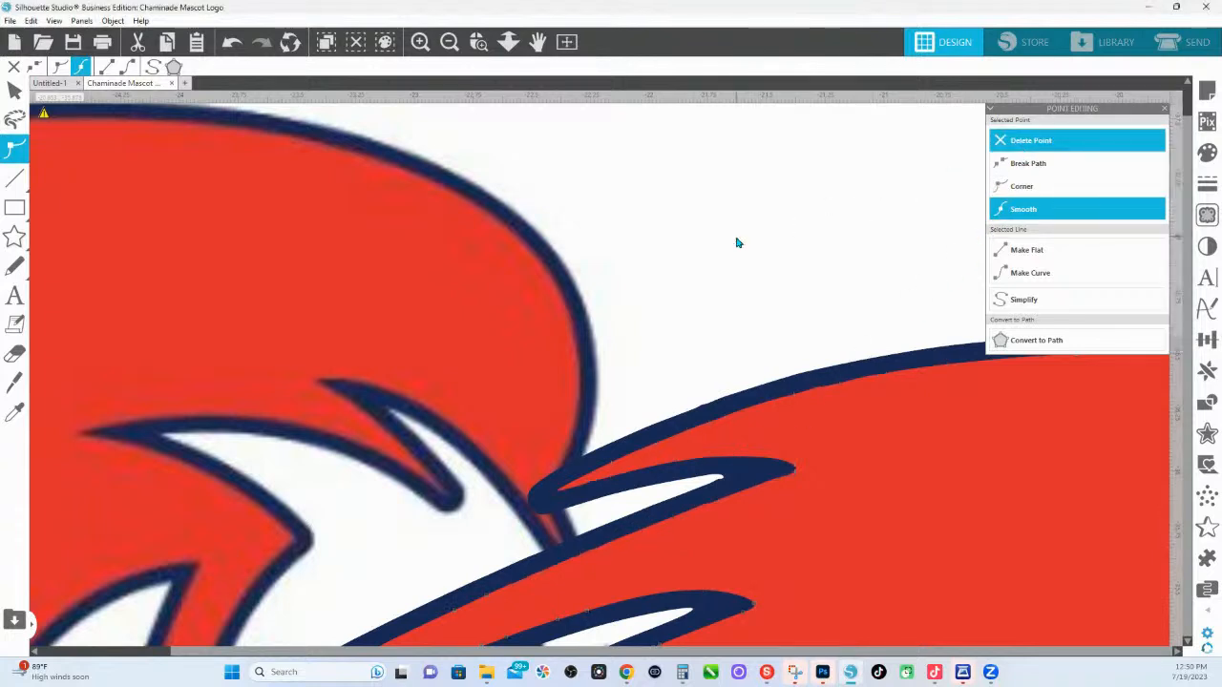
pyautogui.click(715, 508)
pyautogui.click(1033, 140)
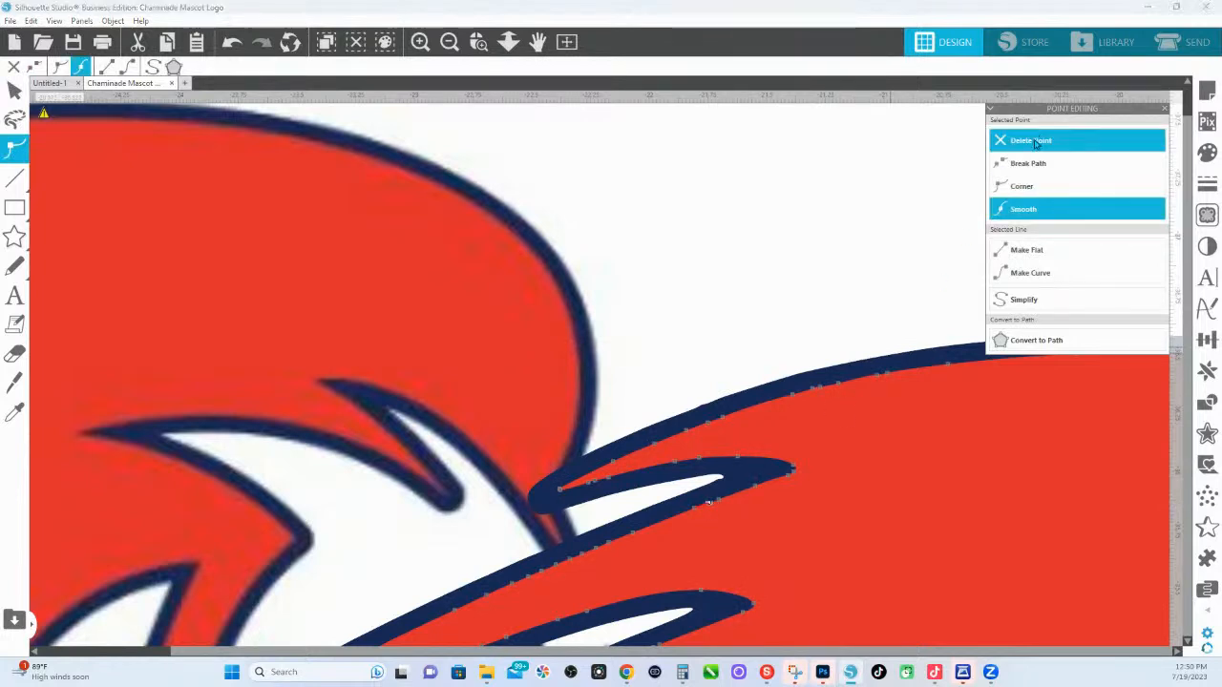
# Delete the uneven edit point on the upper edge of the traced red mane and leave point editing
pyautogui.click(796, 428)
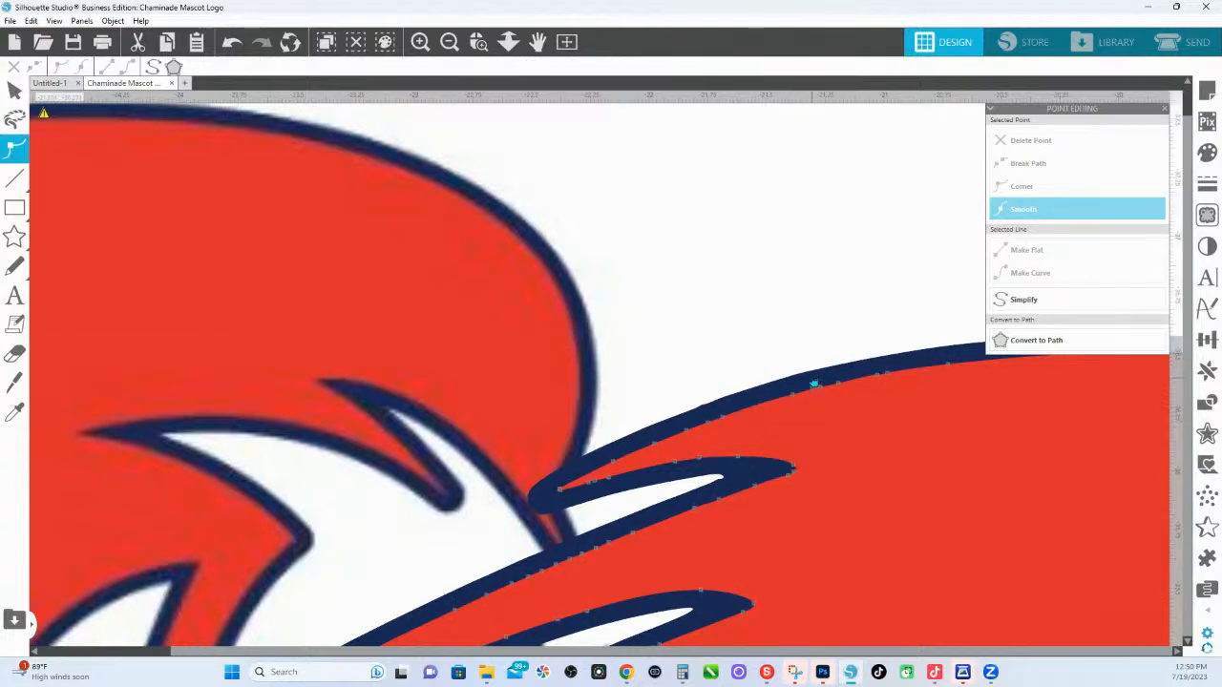
pyautogui.click(816, 389)
pyautogui.click(1040, 144)
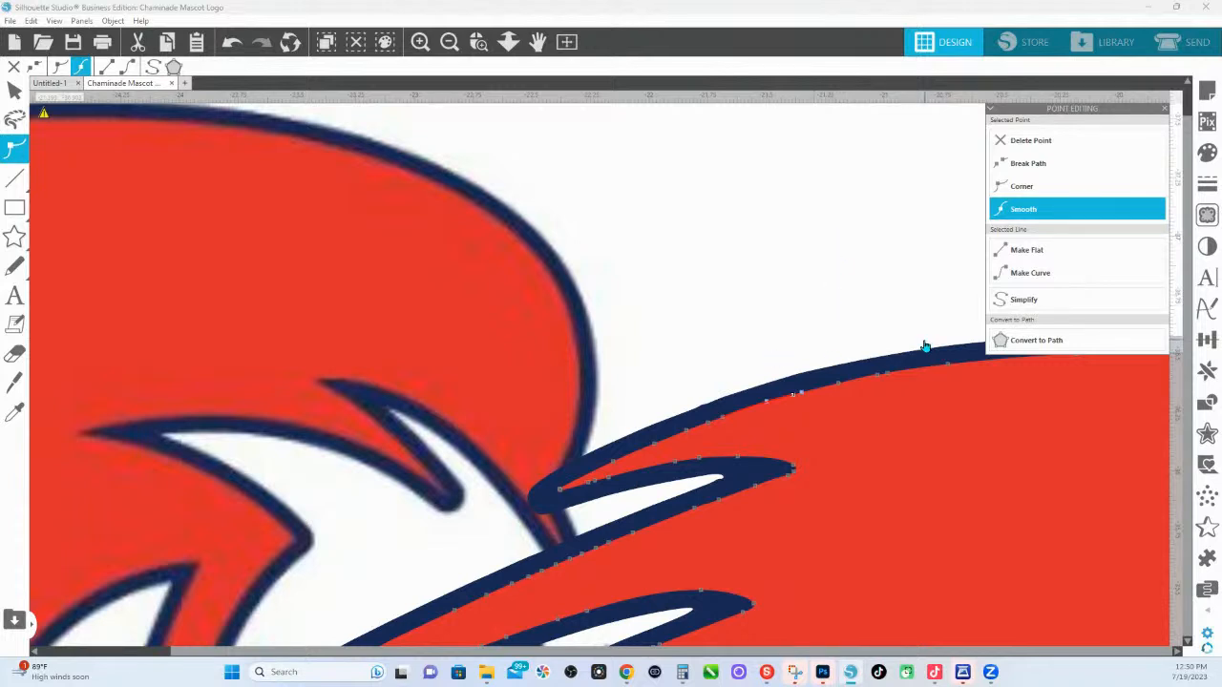
pyautogui.click(508, 41)
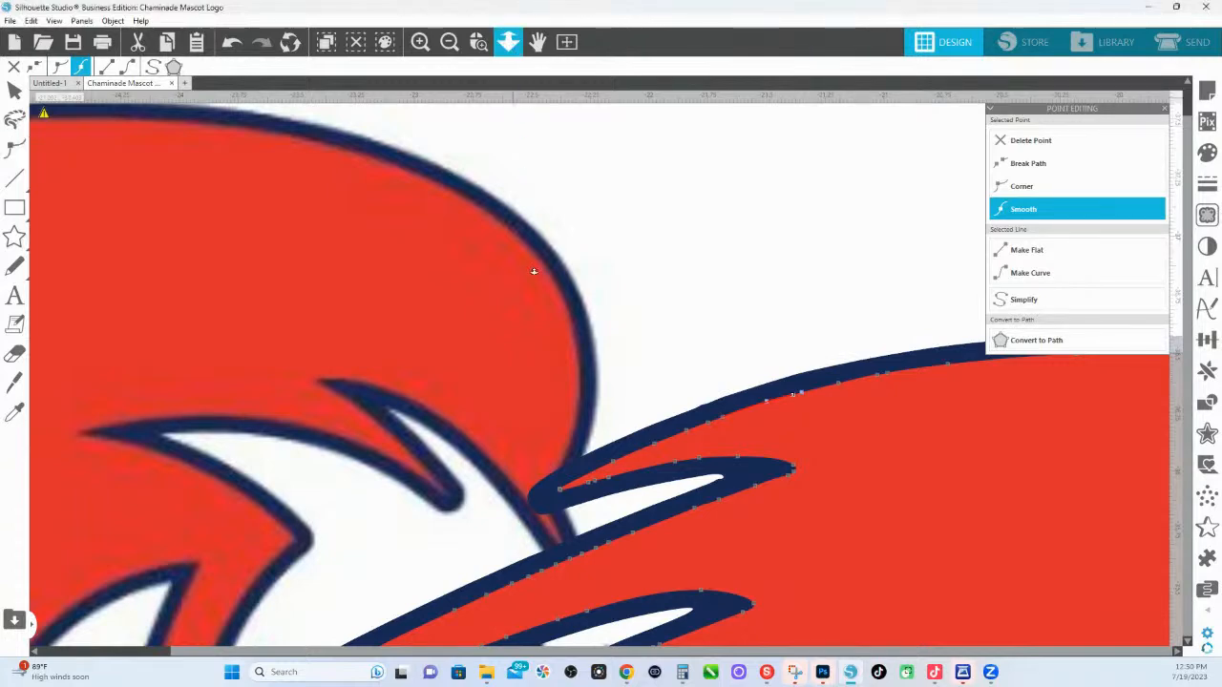
pyautogui.moveTo(533, 271); pyautogui.dragTo(518, 111)
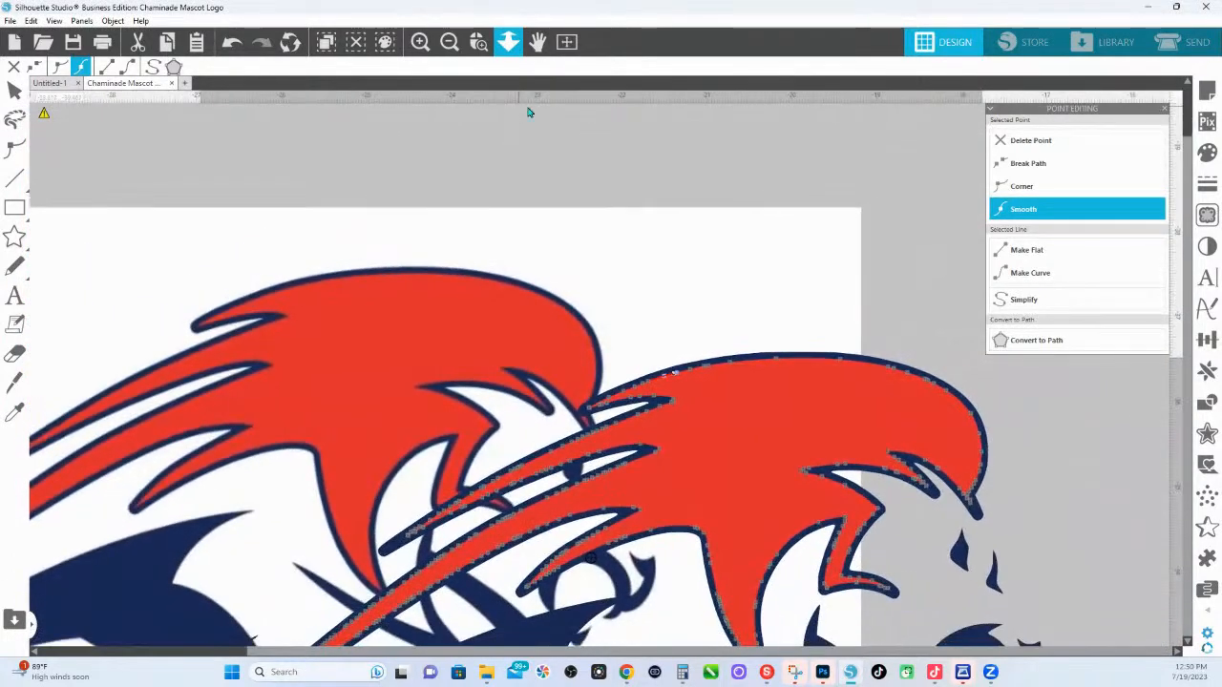
pyautogui.click(885, 269)
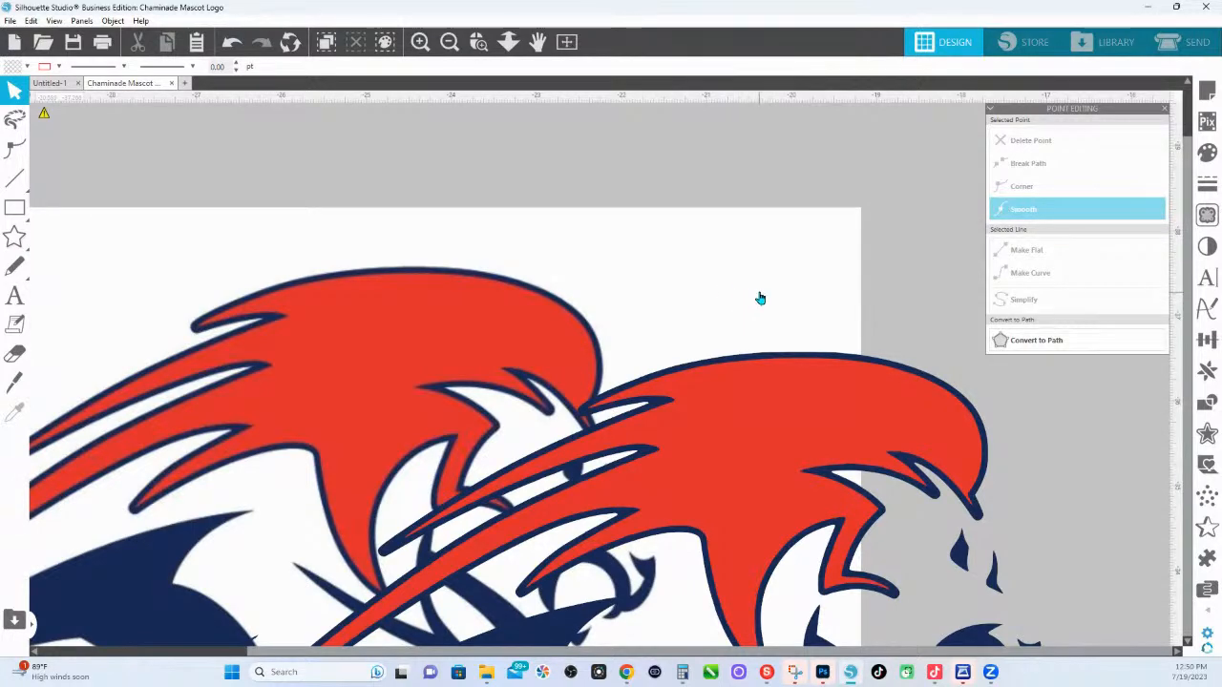
# Try shifting the source logo image away from the traced lion, and undo the moves
pyautogui.moveTo(729, 314); pyautogui.dragTo(710, 233)
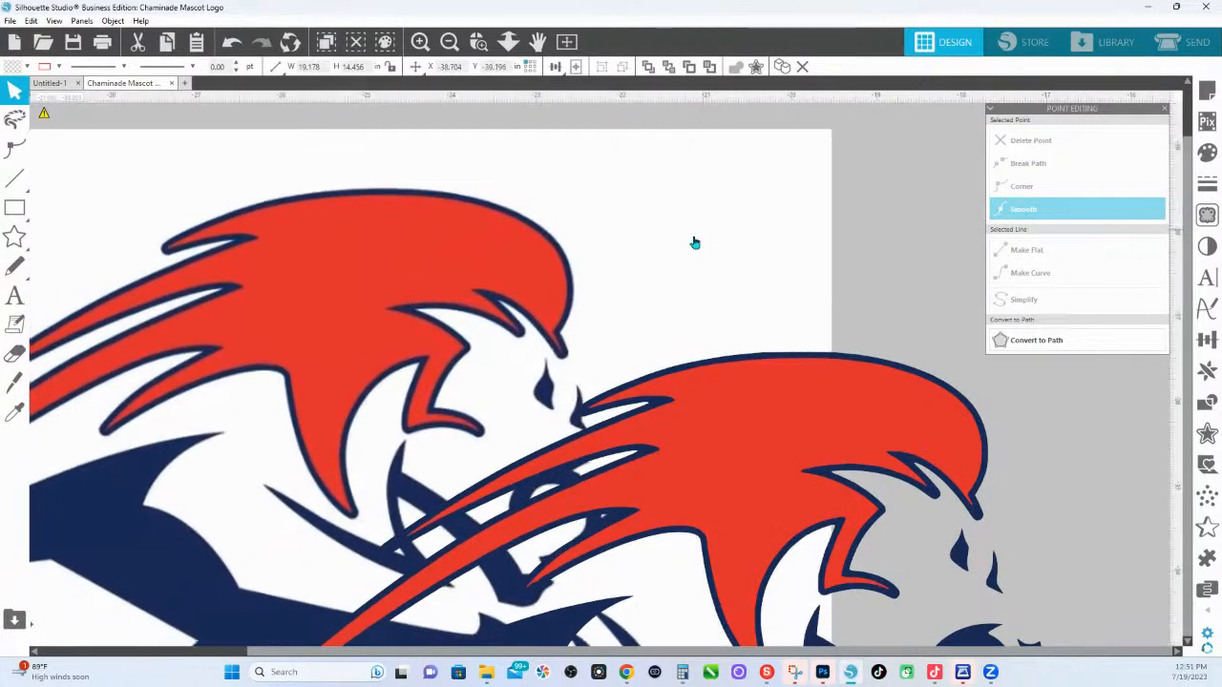
pyautogui.hotkey('ctrl', 'z')
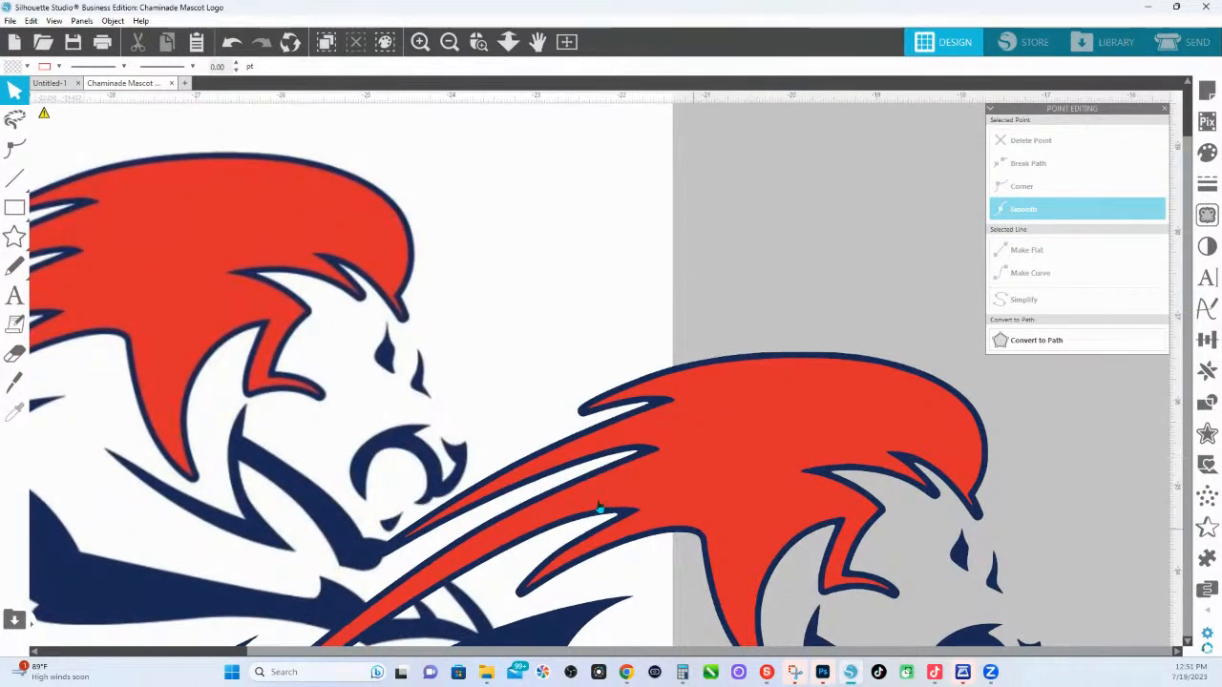
pyautogui.click(508, 41)
pyautogui.moveTo(549, 273); pyautogui.dragTo(553, 441)
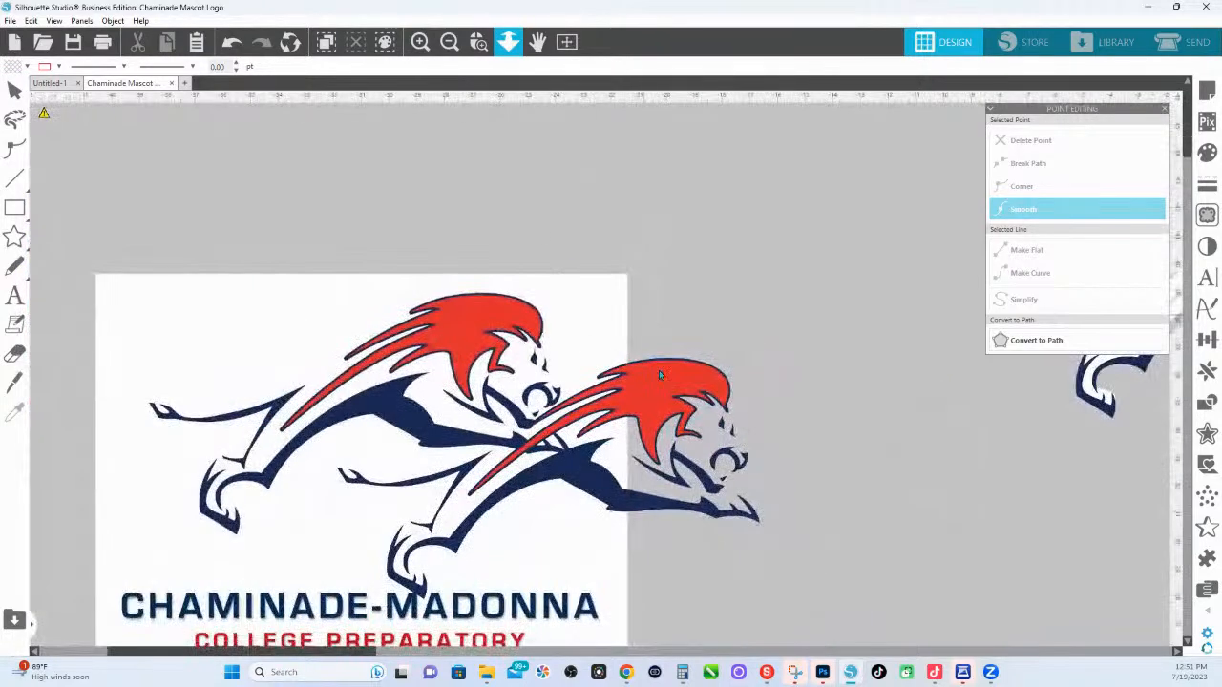
pyautogui.press('v')
pyautogui.moveTo(521, 366); pyautogui.dragTo(427, 365)
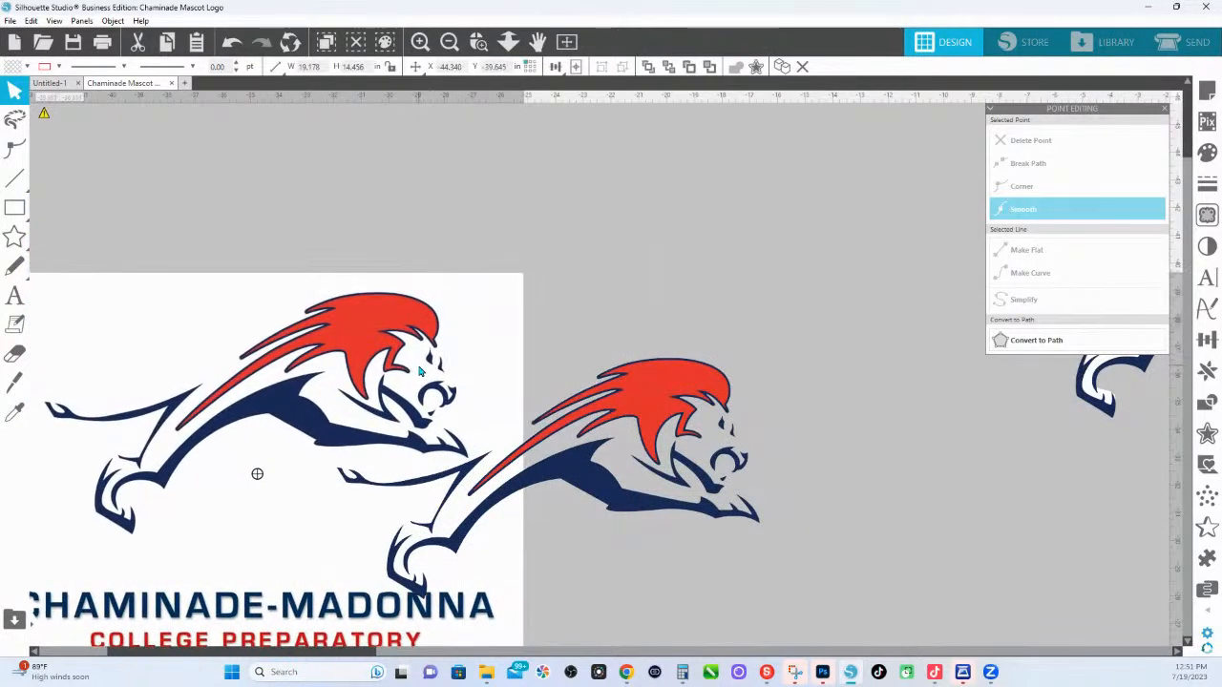
pyautogui.hotkey('ctrl', 'z')
pyautogui.hotkey('ctrl', 'z')
# Place the source logo image so its lion sits above and beside the traced lion for comparison
pyautogui.moveTo(450, 239); pyautogui.dragTo(606, 251)
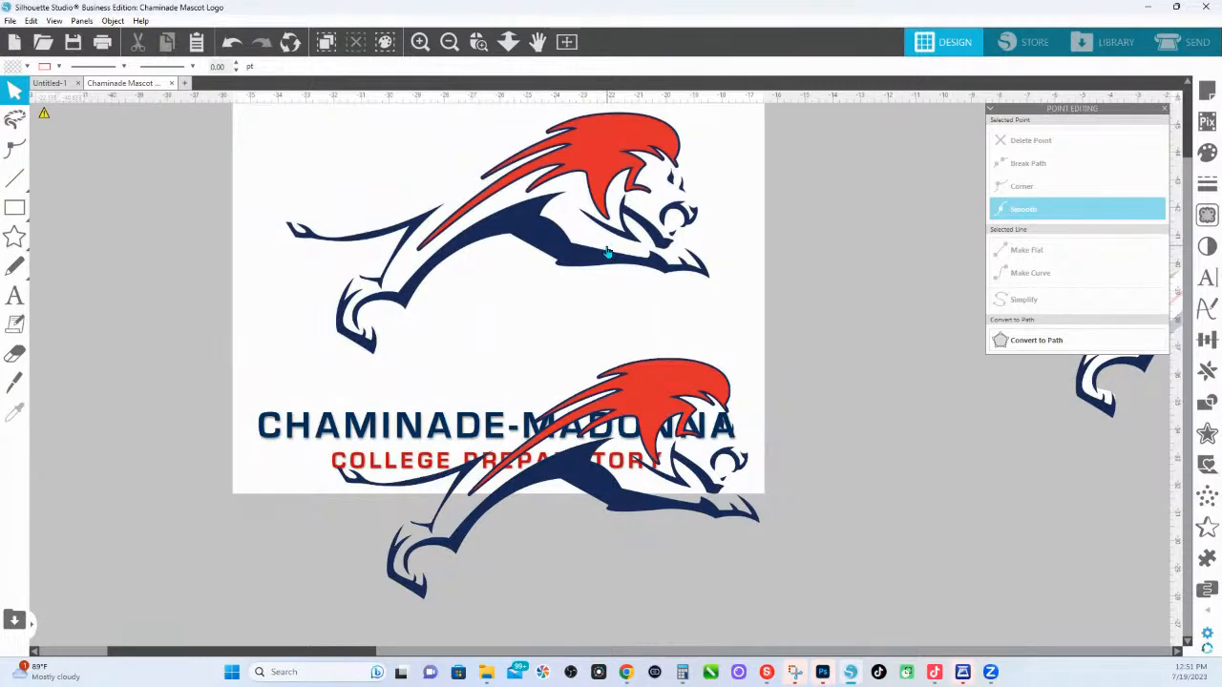
pyautogui.moveTo(616, 323); pyautogui.dragTo(325, 380)
pyautogui.click(479, 587)
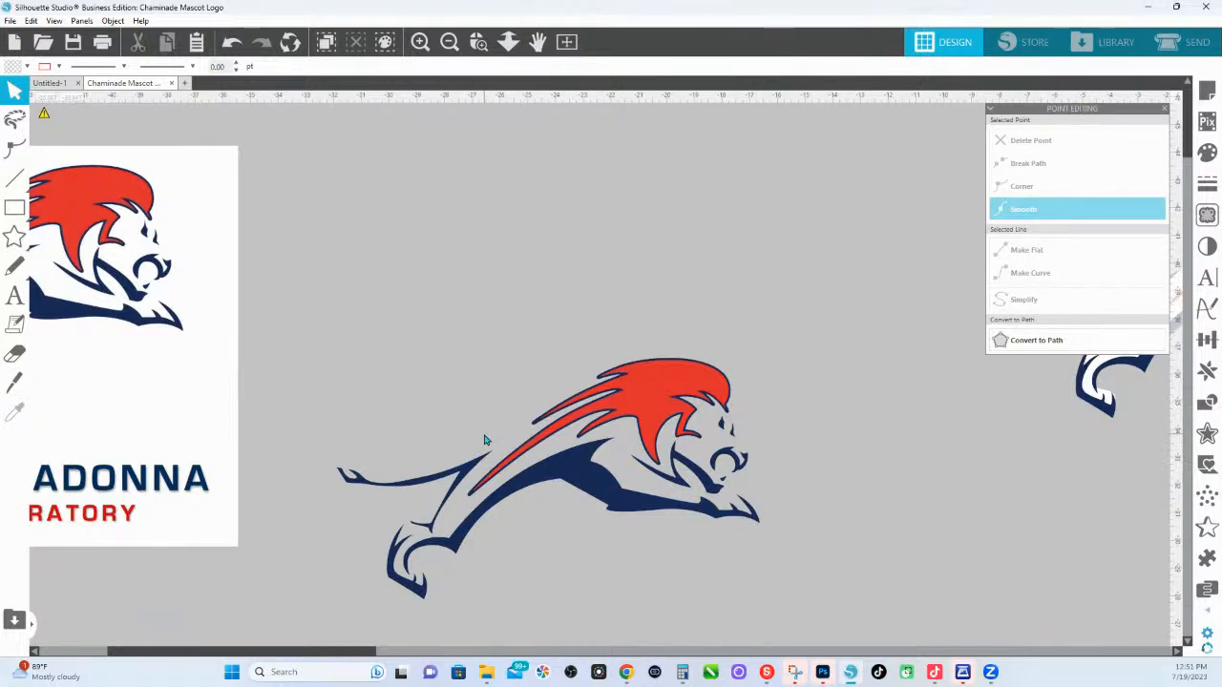
pyautogui.moveTo(95, 304); pyautogui.dragTo(508, 291)
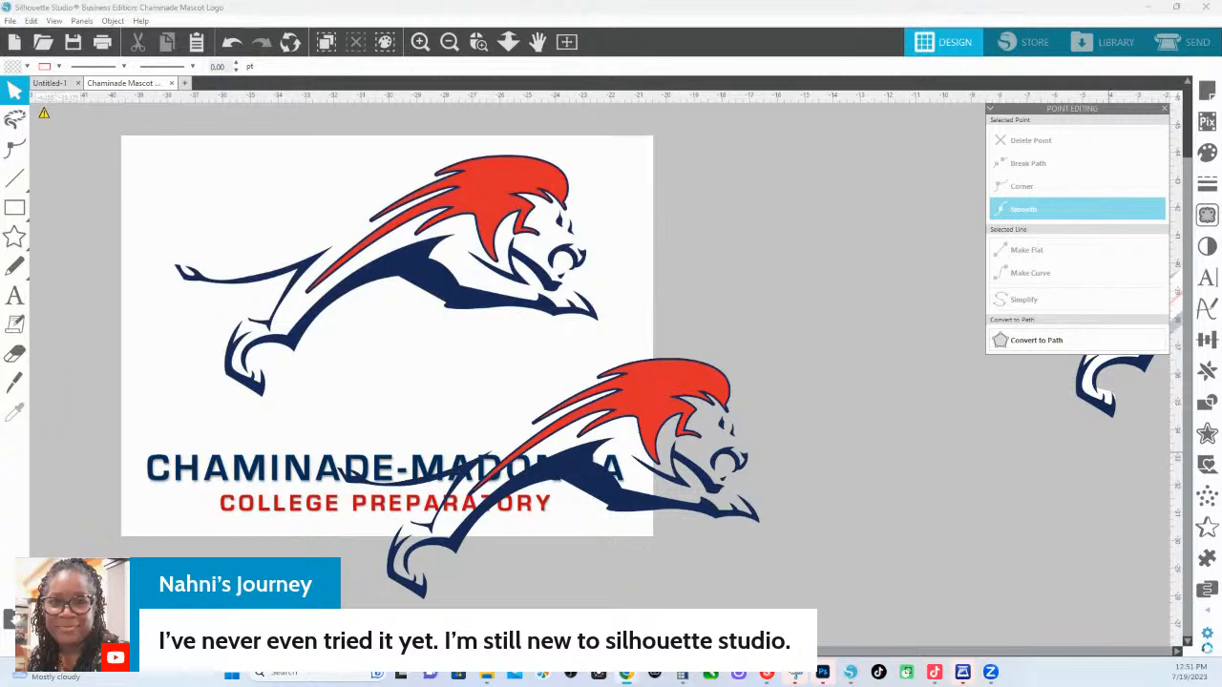
# Switch to Chrome and review the featured 30-day Silhouette Studio beginners course, including the last slide of its schedule
pyautogui.hotkey('alt', 'Tab')
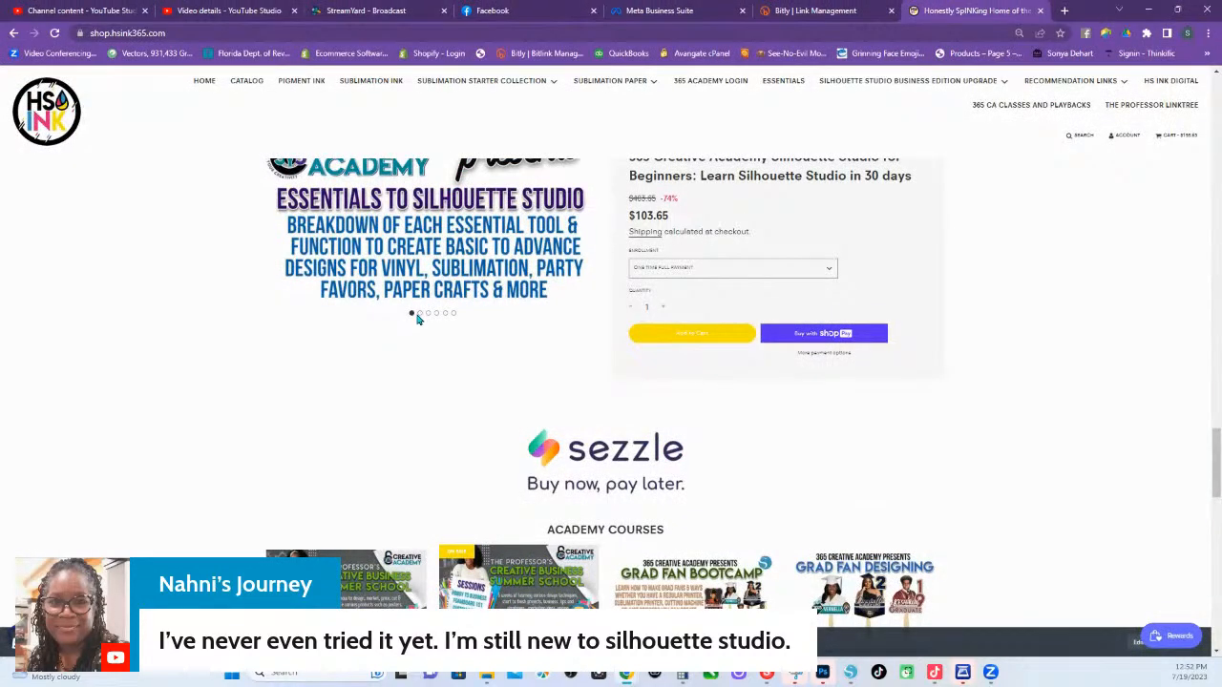
pyautogui.scroll(1, 487, 293)
pyautogui.scroll(2, 487, 293)
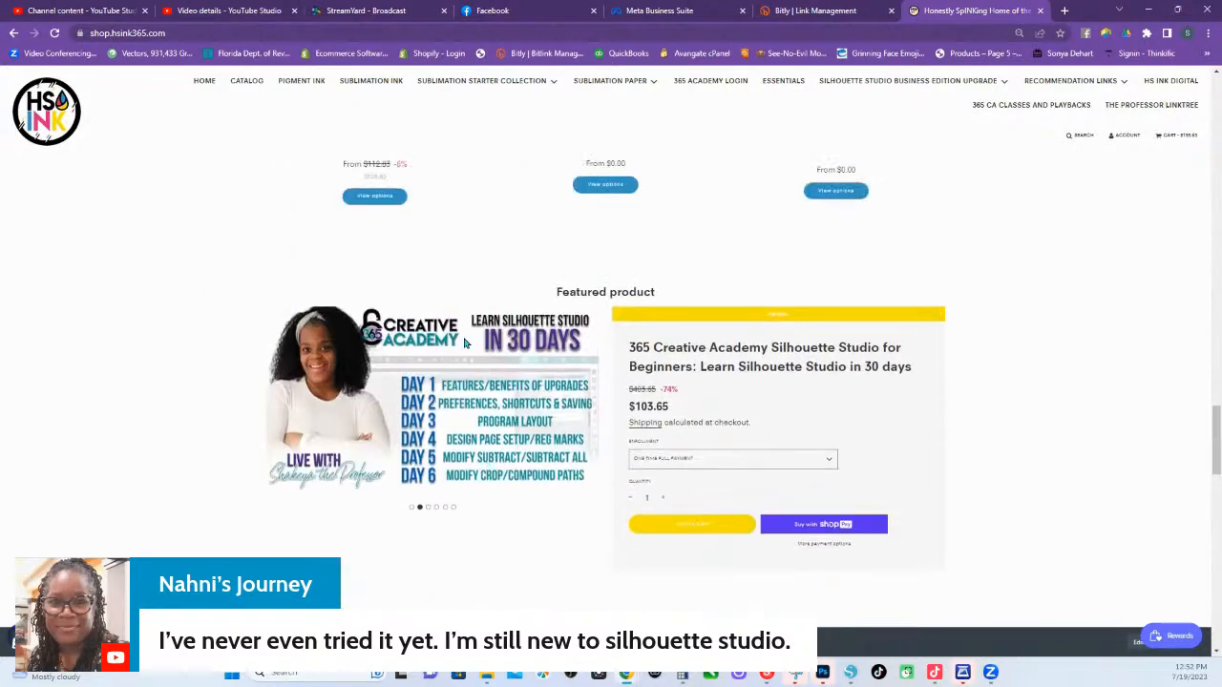
pyautogui.scroll(1, 644, 265)
pyautogui.scroll(3, 643, 265)
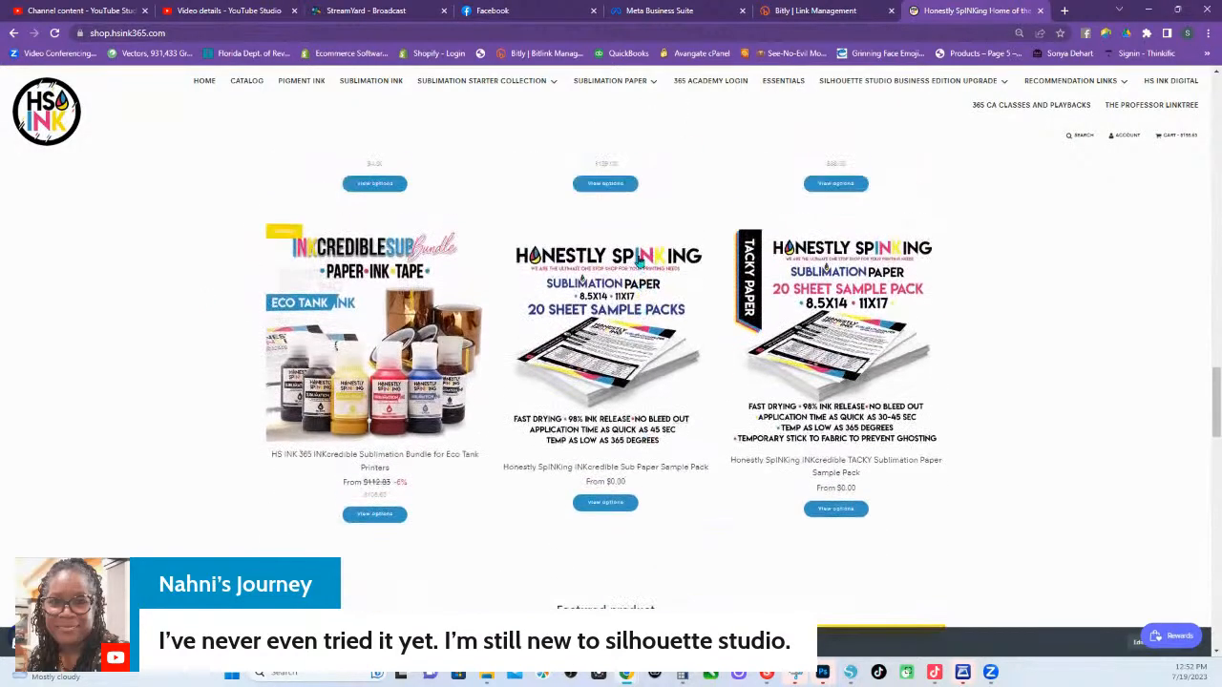
pyautogui.scroll(-5, 644, 265)
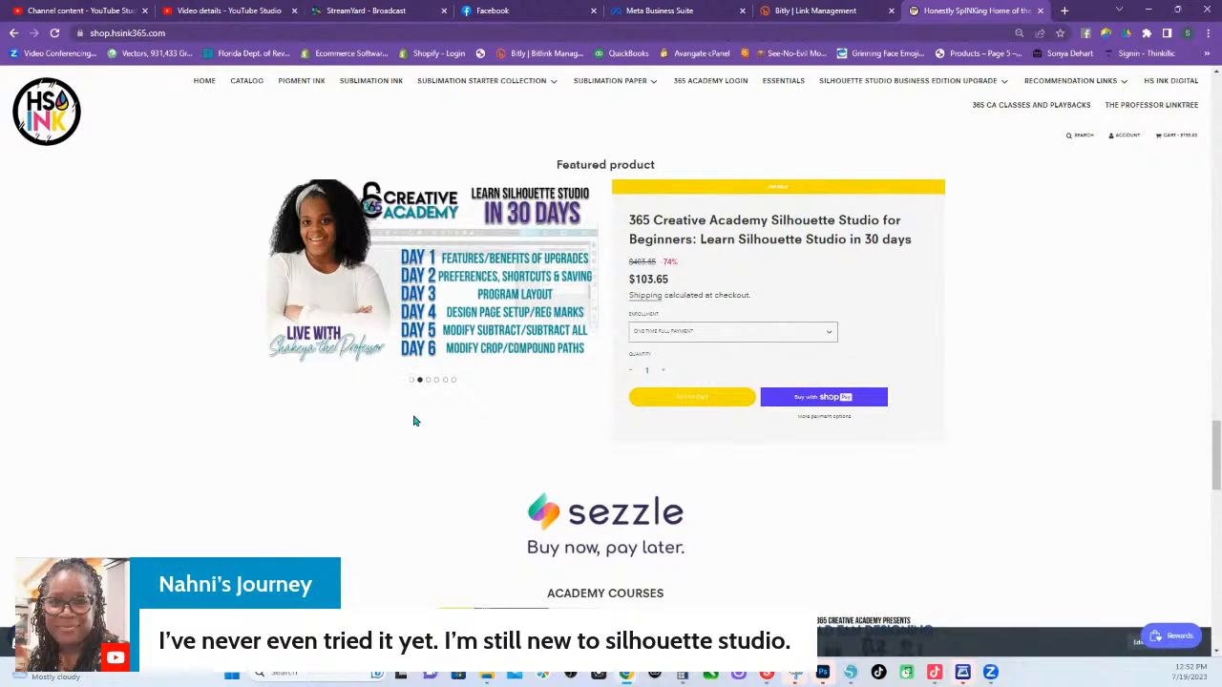
pyautogui.click(453, 381)
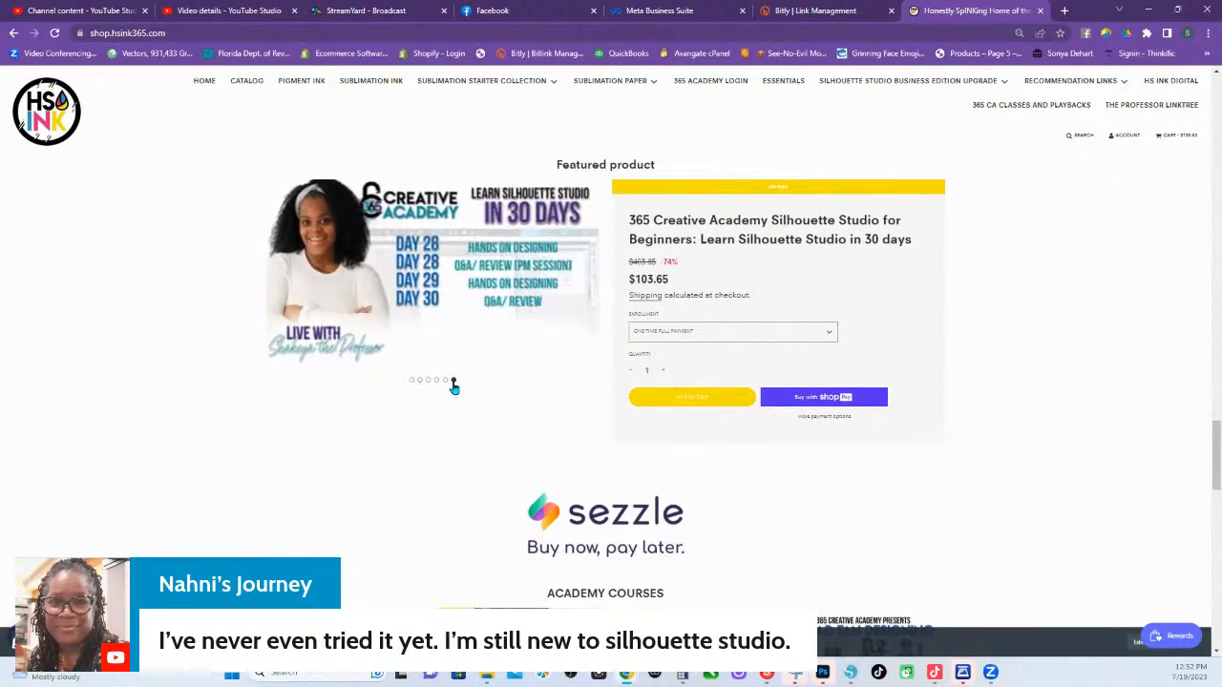